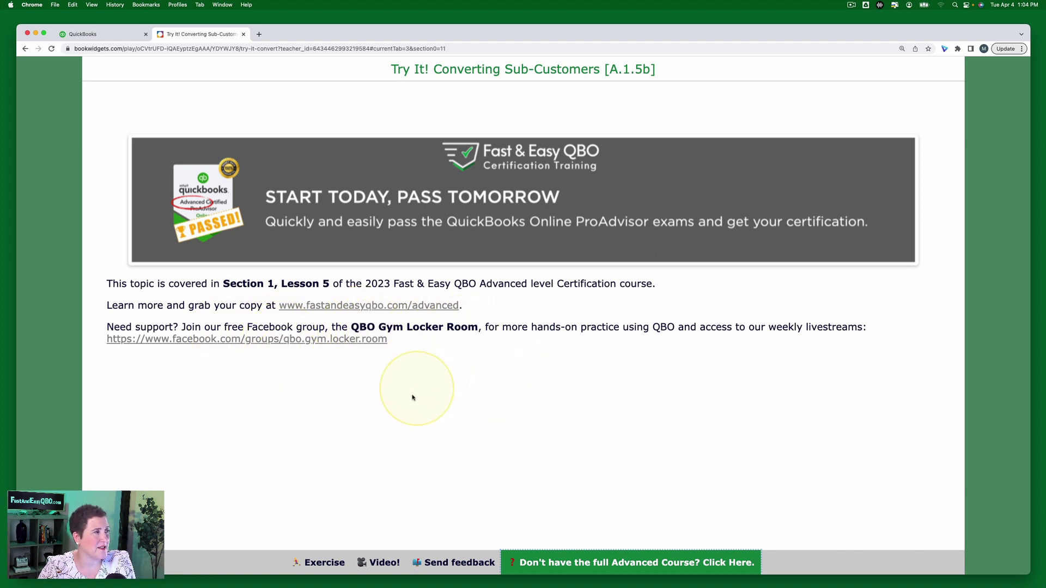
Open the BookWidgets exercise and read Start in the Sample Company, Scenario and Step 1.
{"action": "left_click", "coordinate": [329, 568]}
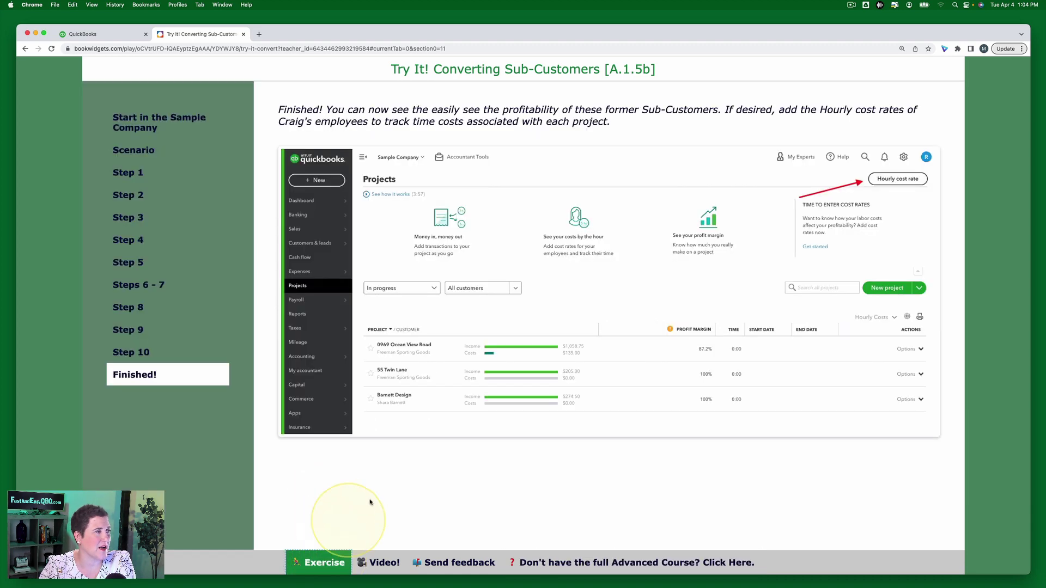
{"action": "left_click", "coordinate": [144, 123]}
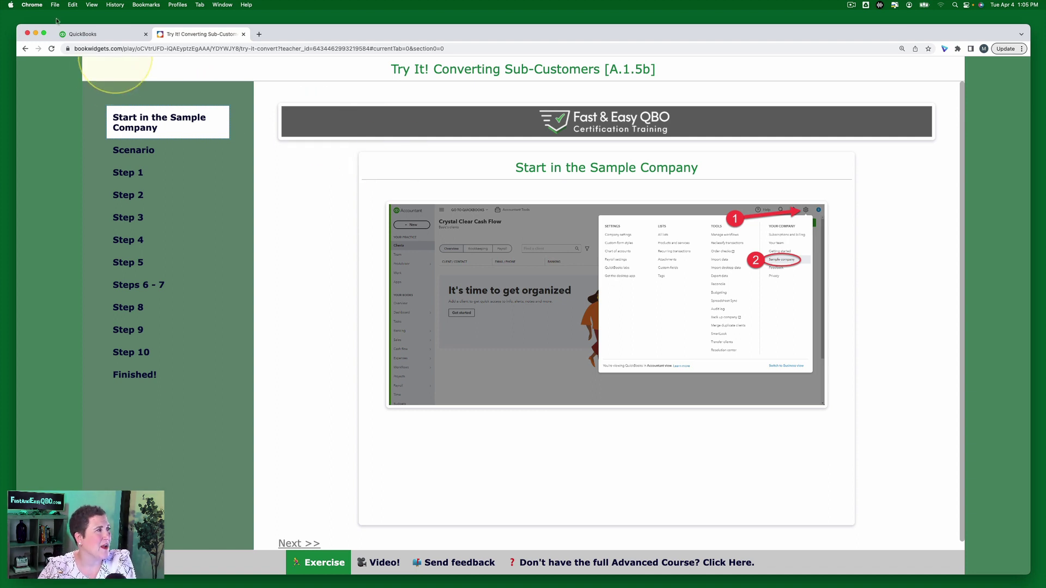
{"action": "left_click", "coordinate": [143, 155]}
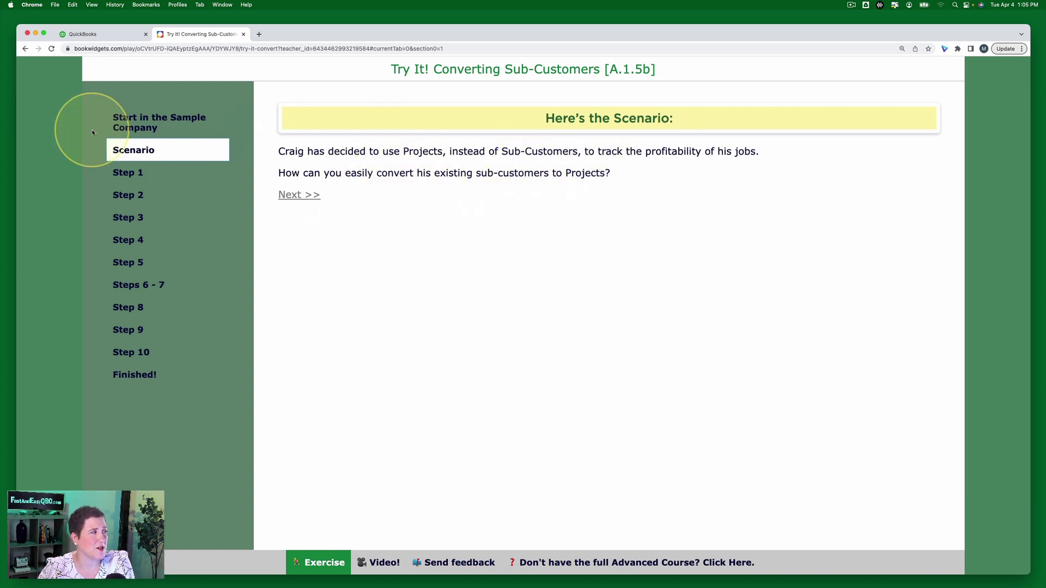
{"action": "left_click", "coordinate": [128, 172]}
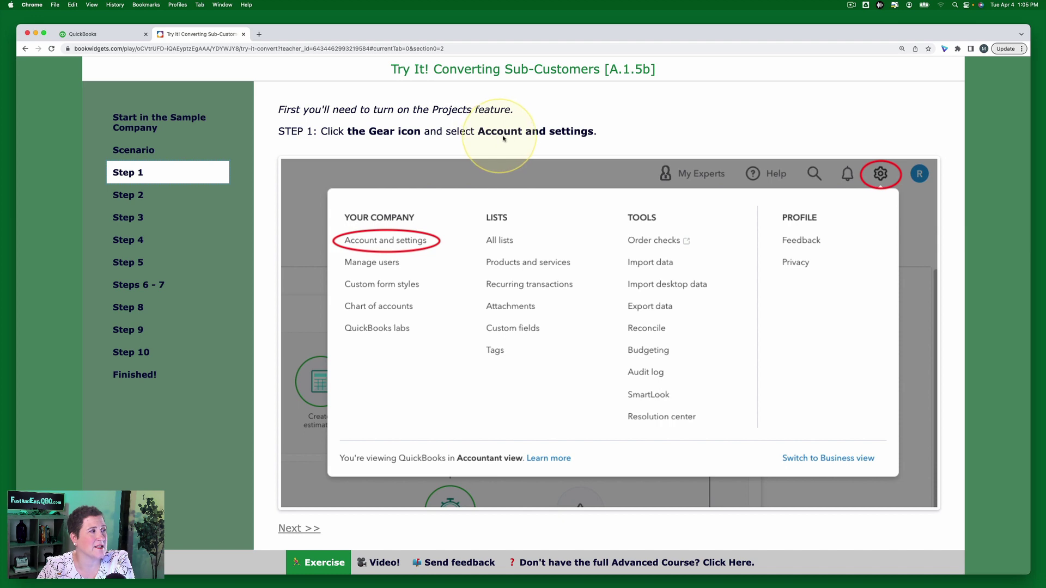
Open QuickBooks Account and settings from the gear menu, checking the exercise's Step 2 along the way.
{"action": "left_click", "coordinate": [123, 37]}
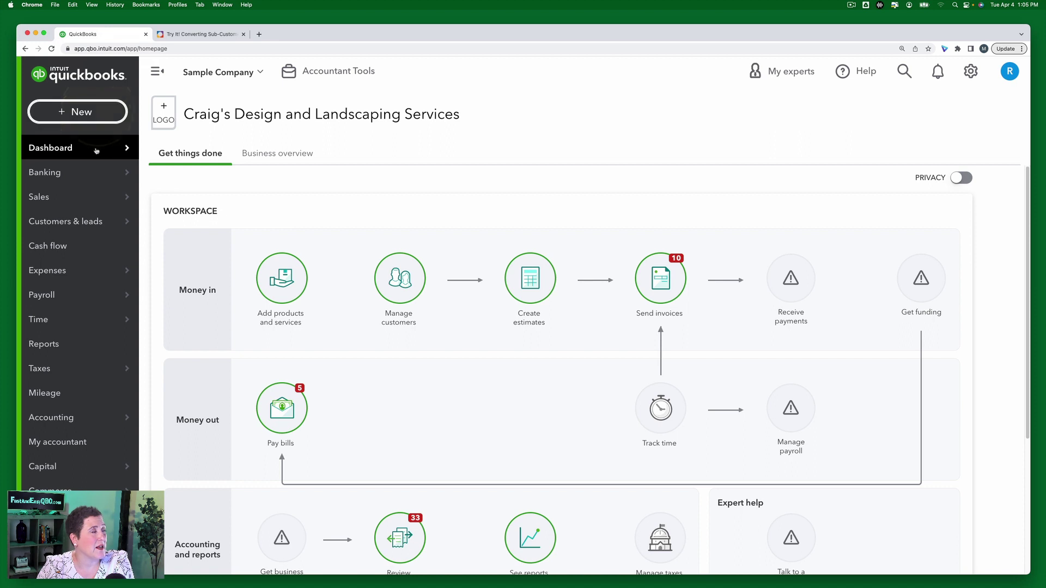
{"action": "left_click", "coordinate": [971, 73]}
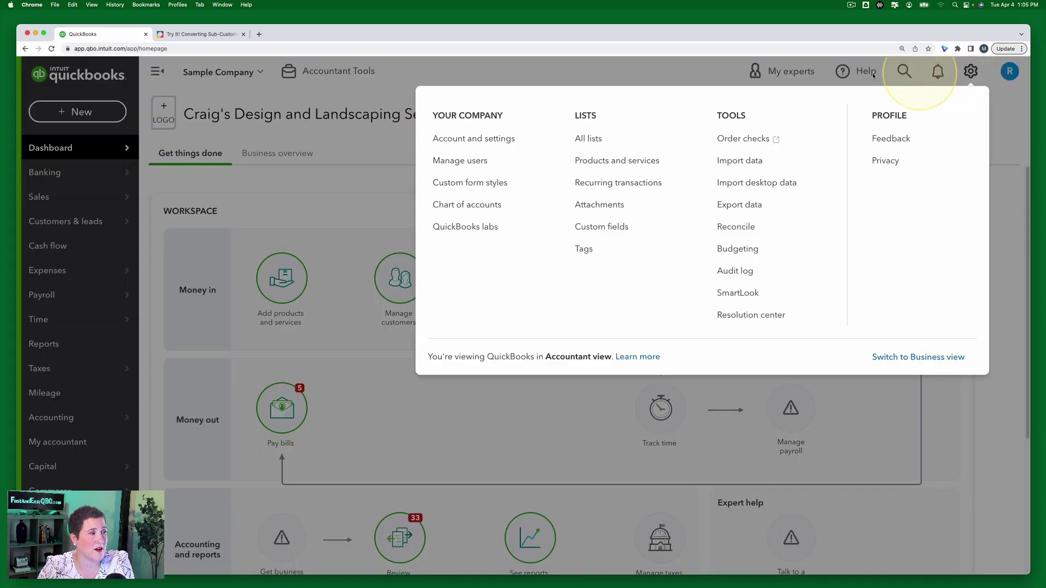
{"action": "left_click", "coordinate": [483, 139]}
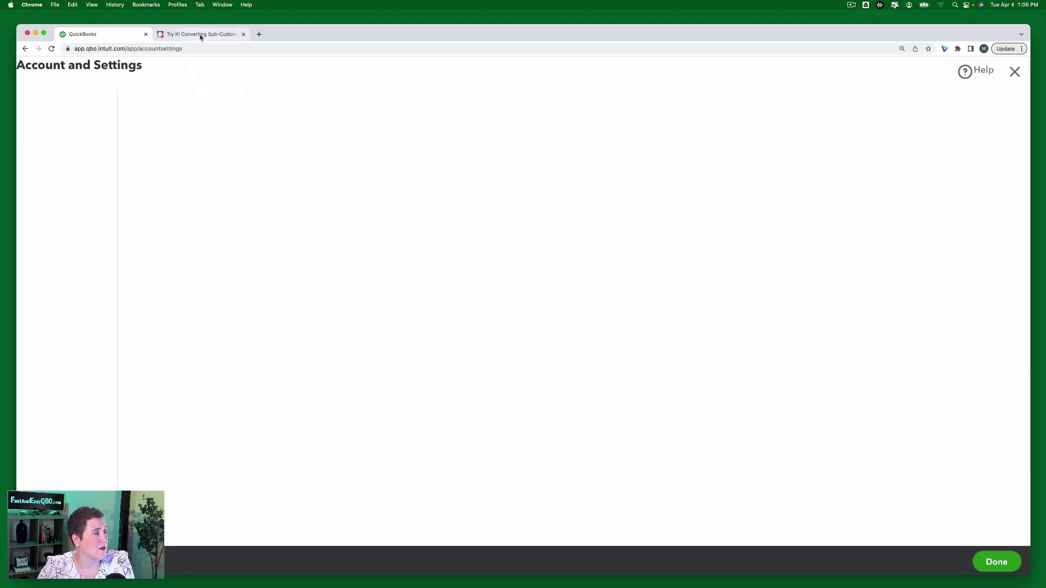
{"action": "left_click", "coordinate": [201, 36]}
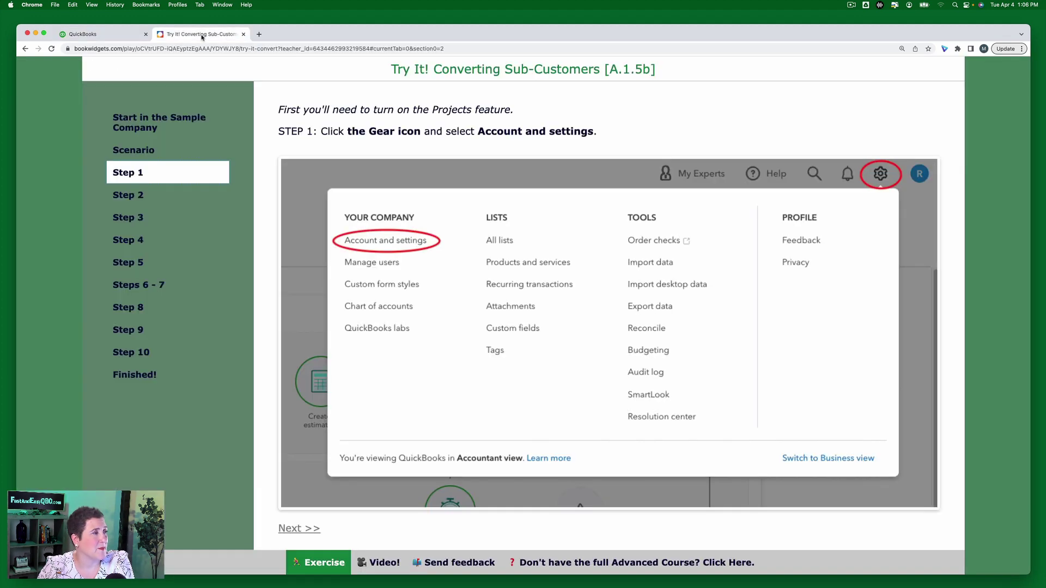
{"action": "left_click", "coordinate": [180, 195]}
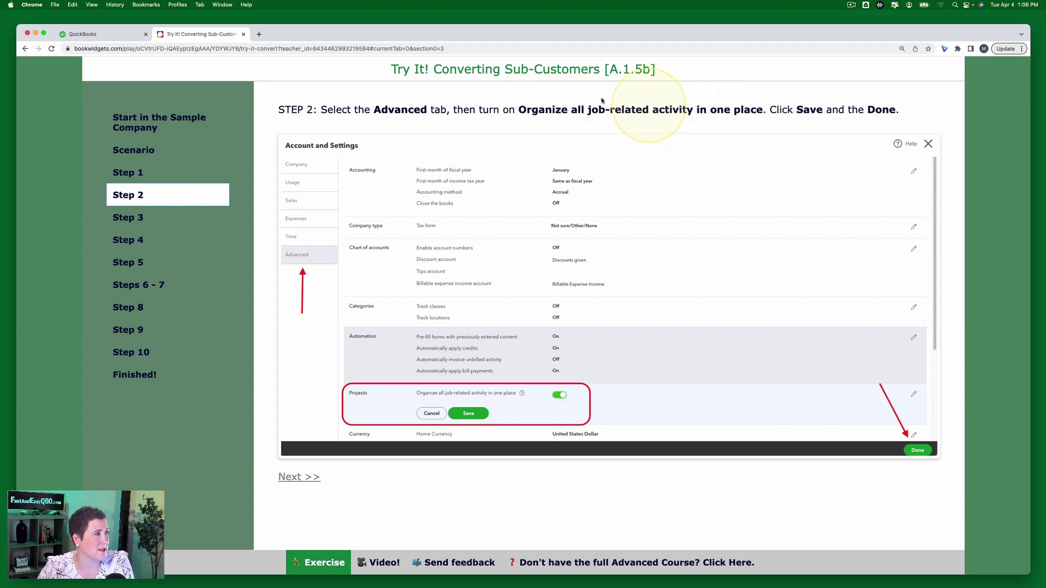
{"action": "left_click", "coordinate": [101, 35]}
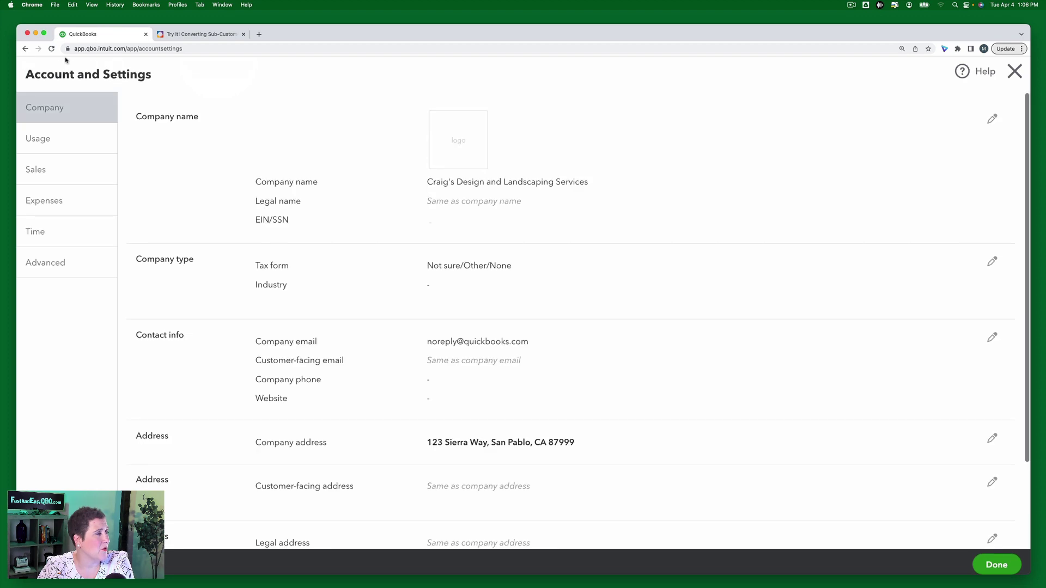
Under Advanced settings, switch Projects' 'Organize all job-related activity in one place' on and save.
{"action": "left_click", "coordinate": [55, 263]}
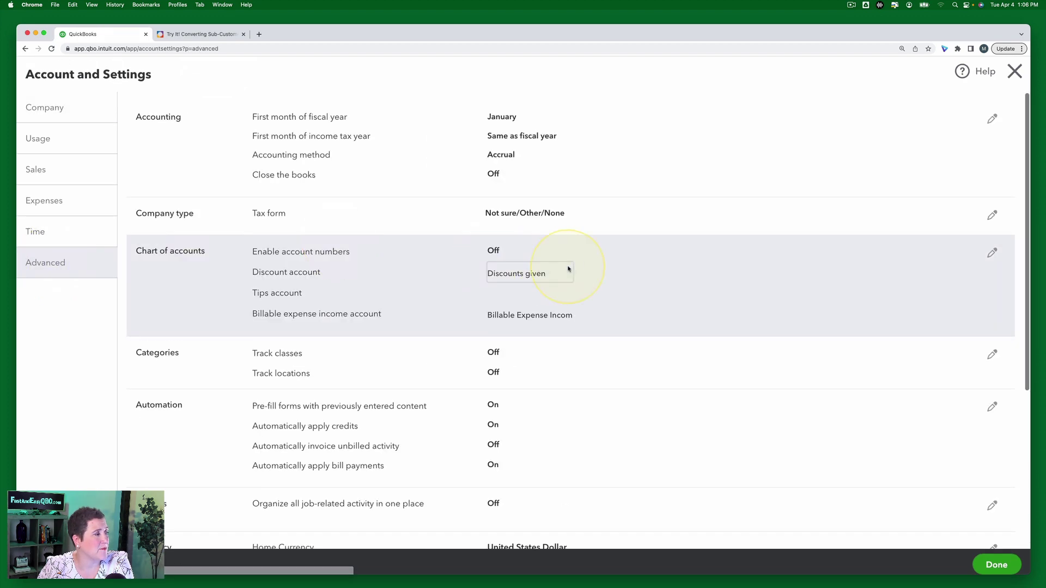
{"action": "scroll", "coordinate": [702, 229], "scroll_direction": "down", "scroll_amount": 5}
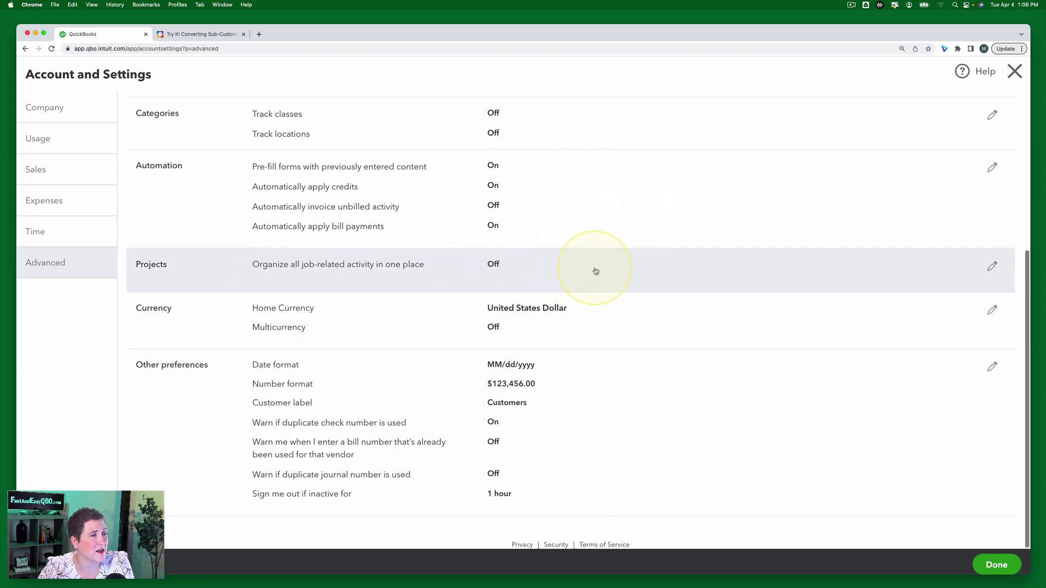
{"action": "left_click", "coordinate": [596, 271]}
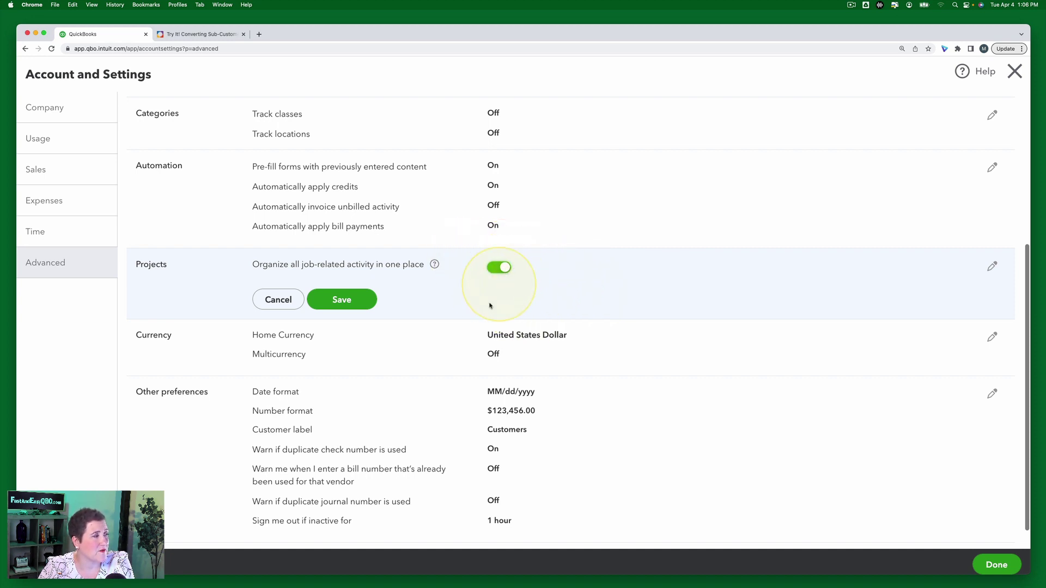
{"action": "left_click", "coordinate": [342, 300]}
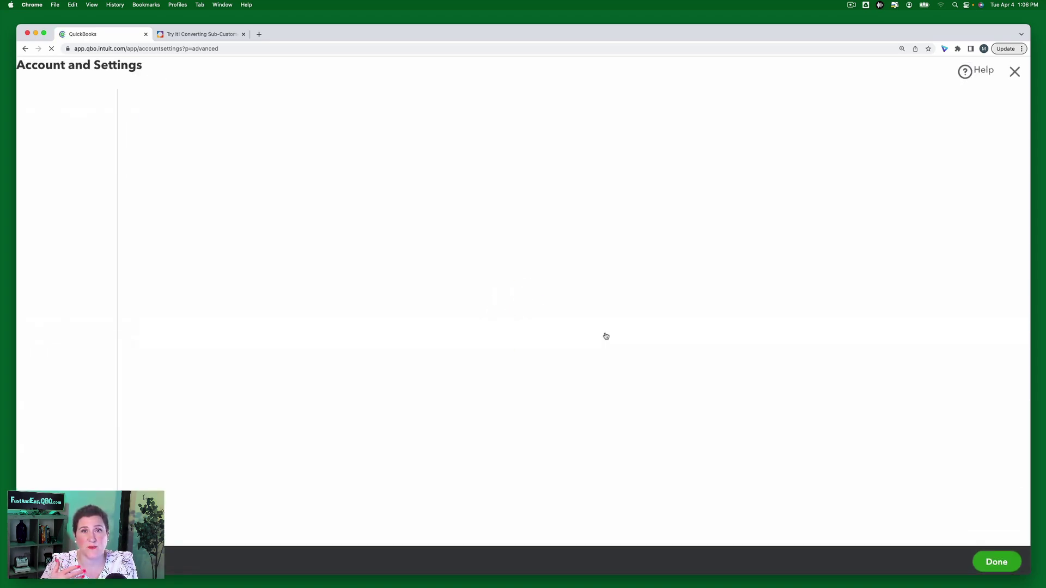
{"action": "left_click", "coordinate": [615, 342]}
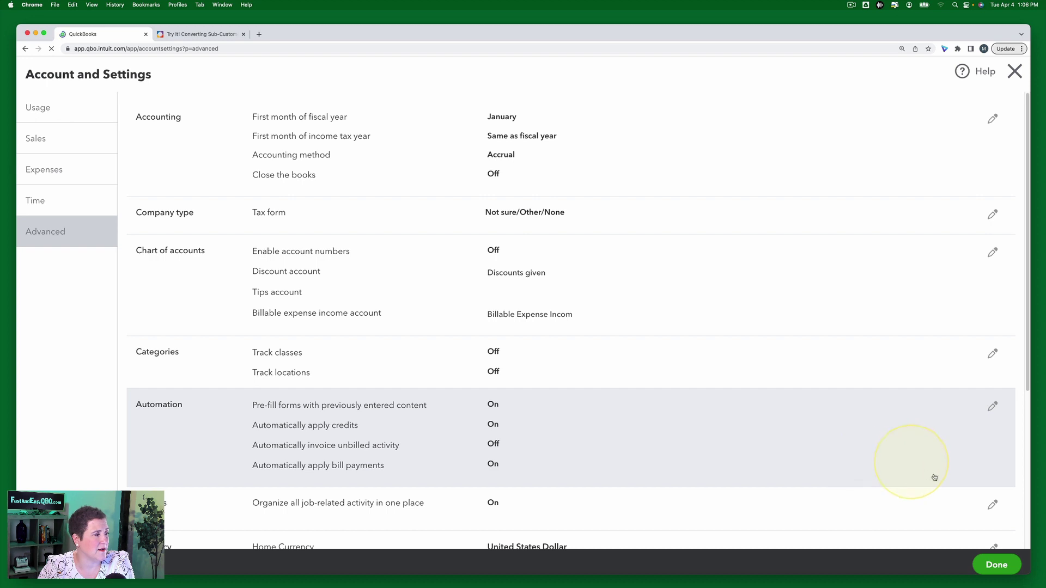
{"action": "left_click", "coordinate": [995, 564]}
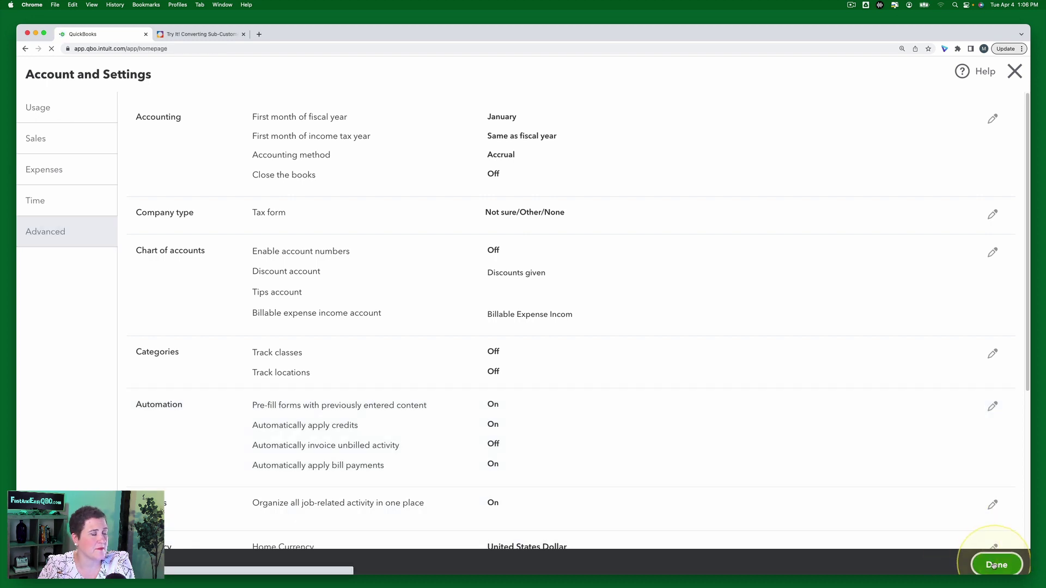
{"action": "left_click", "coordinate": [218, 35]}
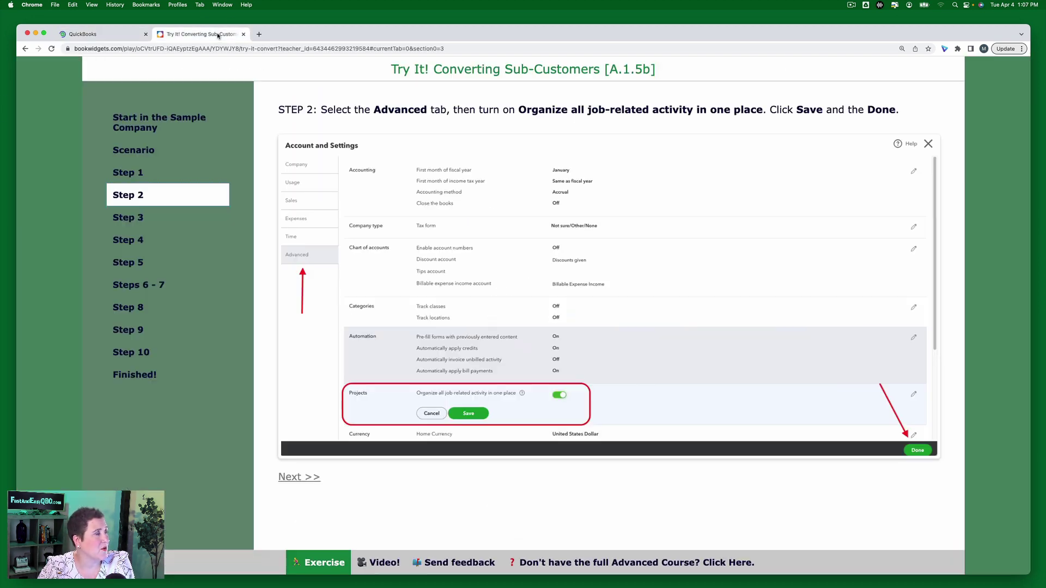
Open the Sales > Customers list while following the exercise's Steps 3 and 4.
{"action": "left_click", "coordinate": [131, 220]}
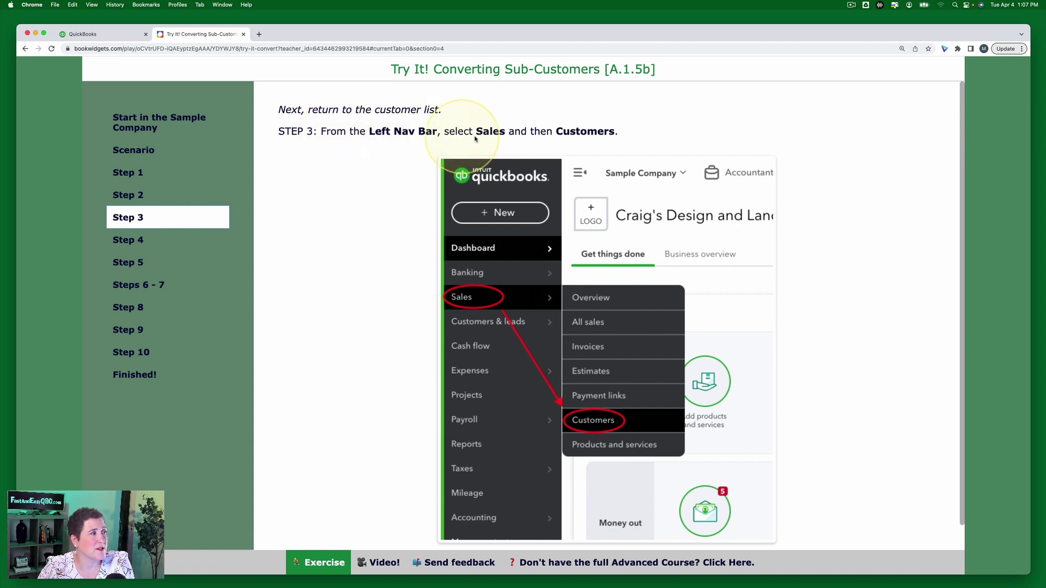
{"action": "left_click", "coordinate": [91, 35]}
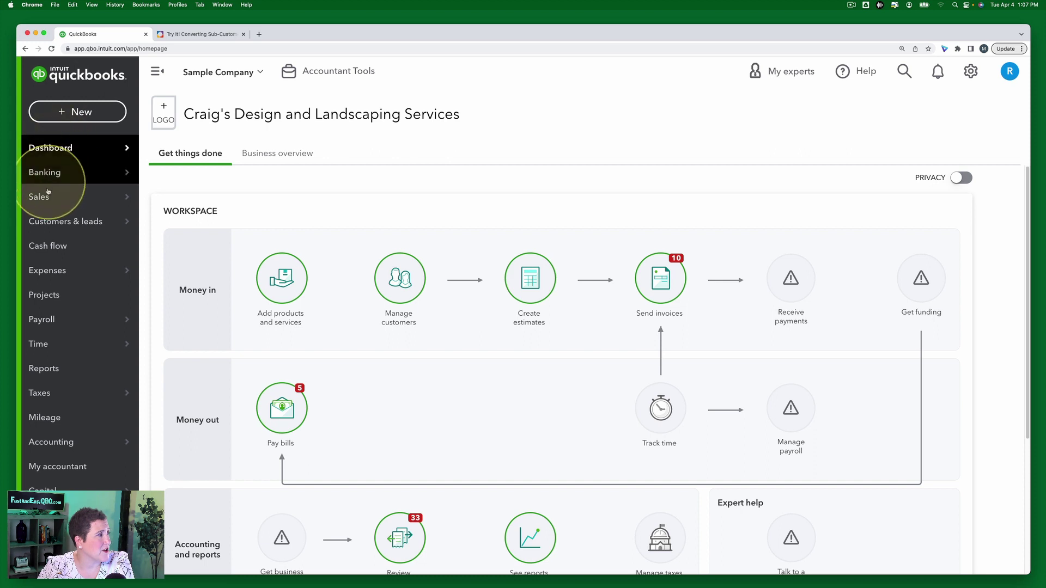
{"action": "mouse_move", "coordinate": [63, 198]}
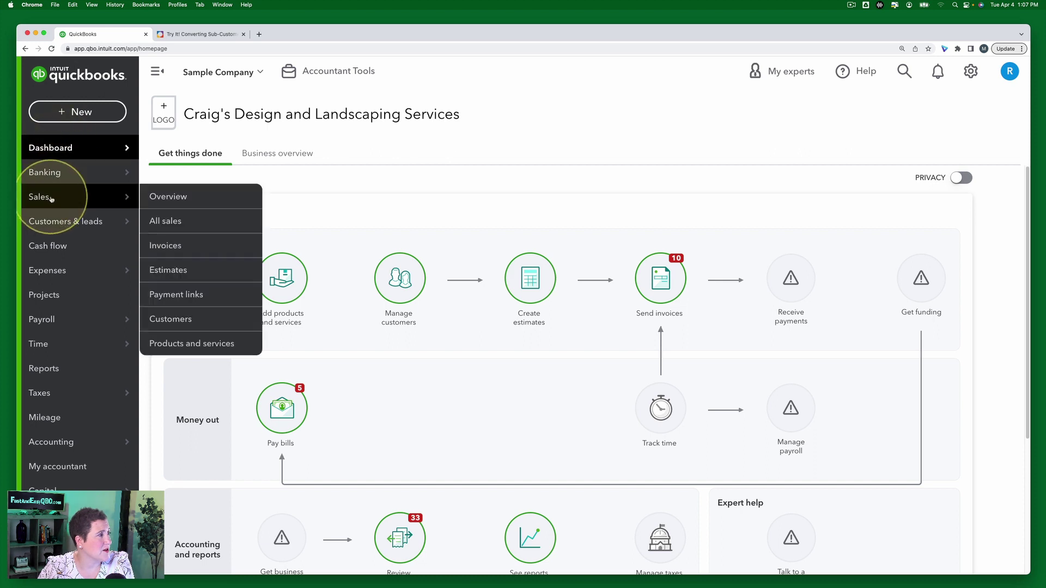
{"action": "left_click", "coordinate": [209, 318]}
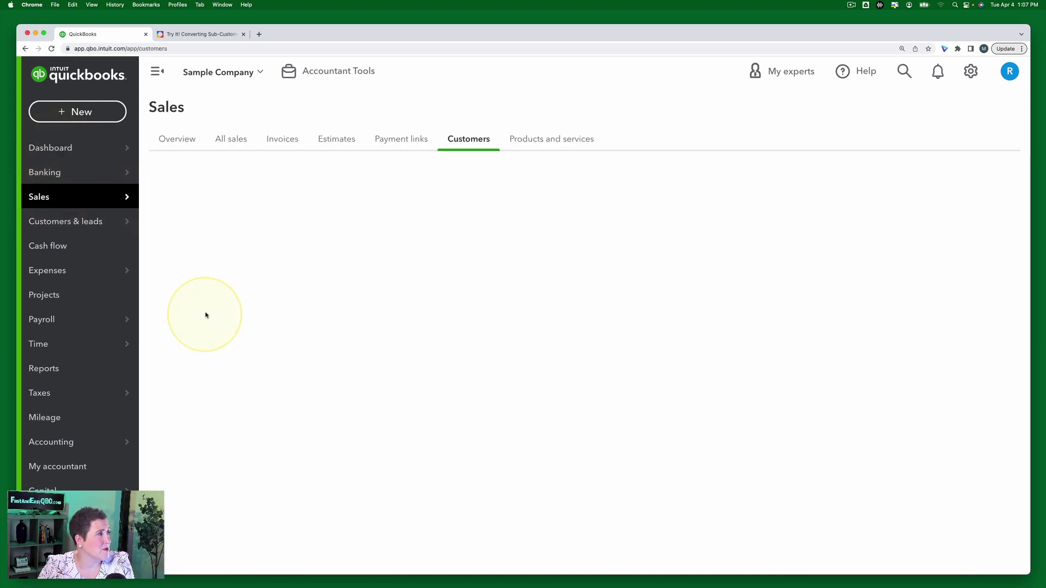
{"action": "left_click", "coordinate": [207, 35]}
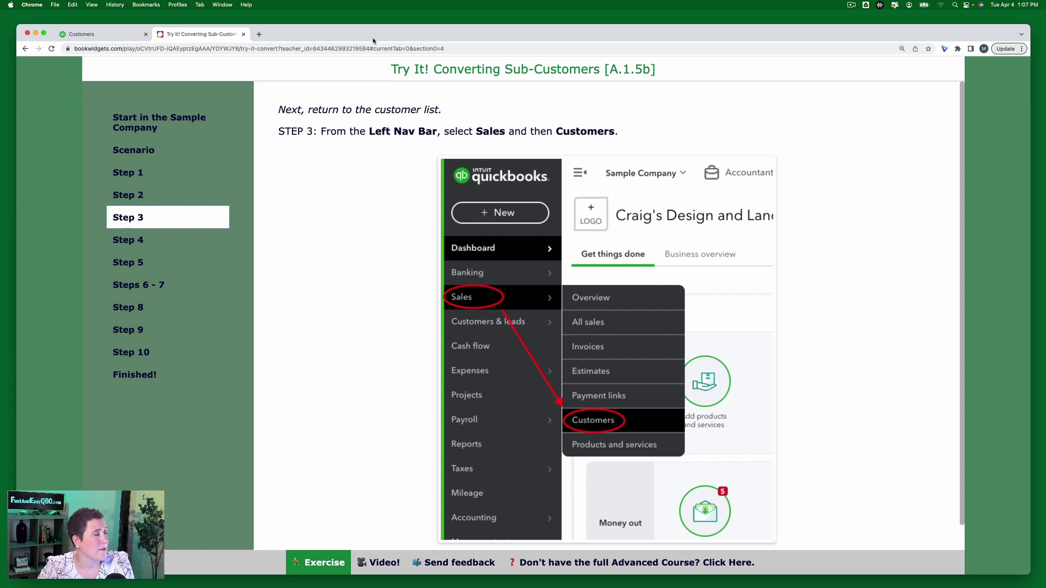
{"action": "left_click", "coordinate": [143, 241]}
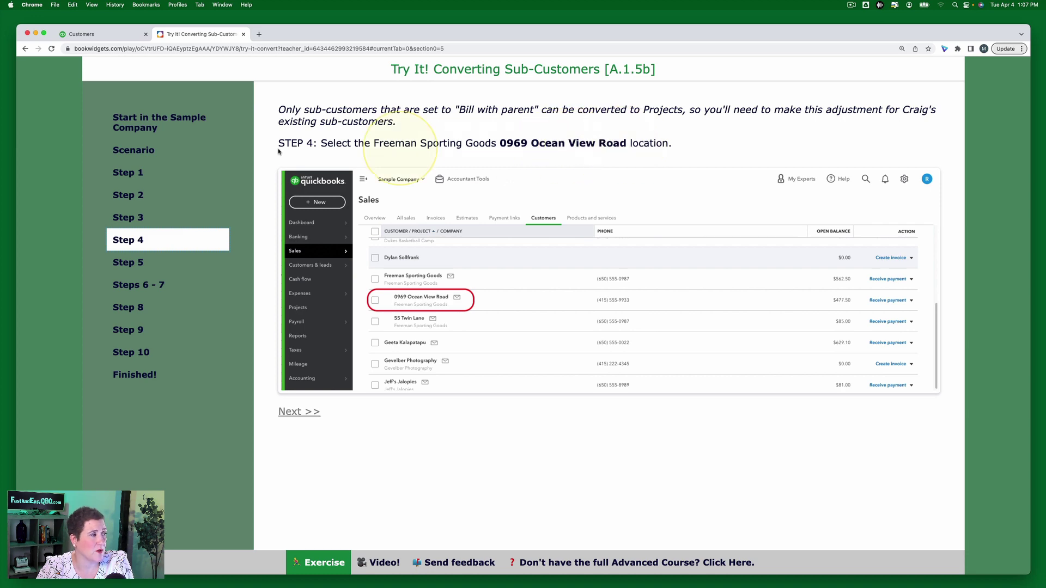
{"action": "left_click", "coordinate": [101, 36]}
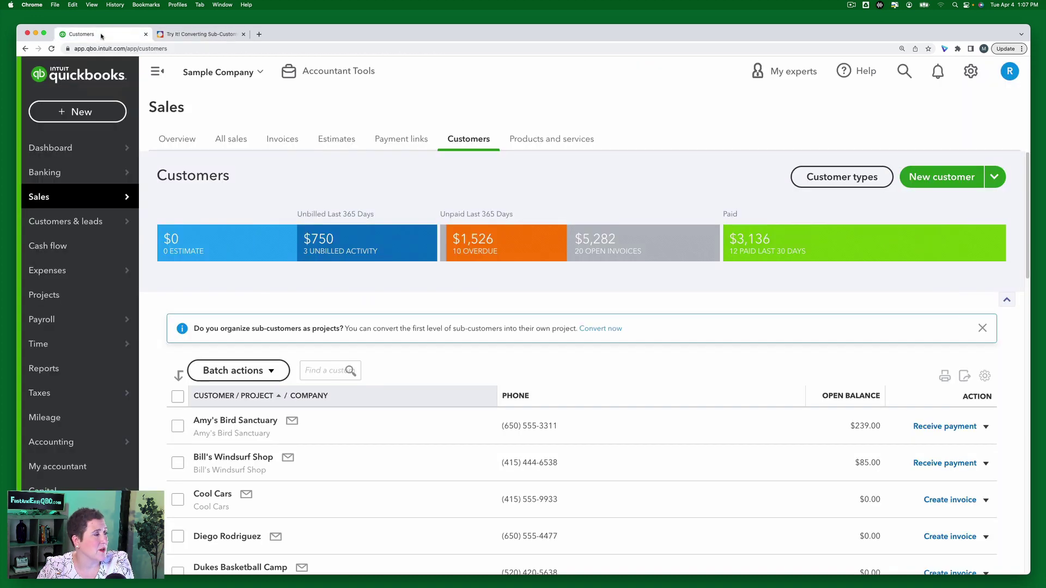
Open the 0969 Ocean View Road sub-customer's page and view the exercise's Step 5.
{"action": "scroll", "coordinate": [443, 392], "scroll_direction": "down", "scroll_amount": 10}
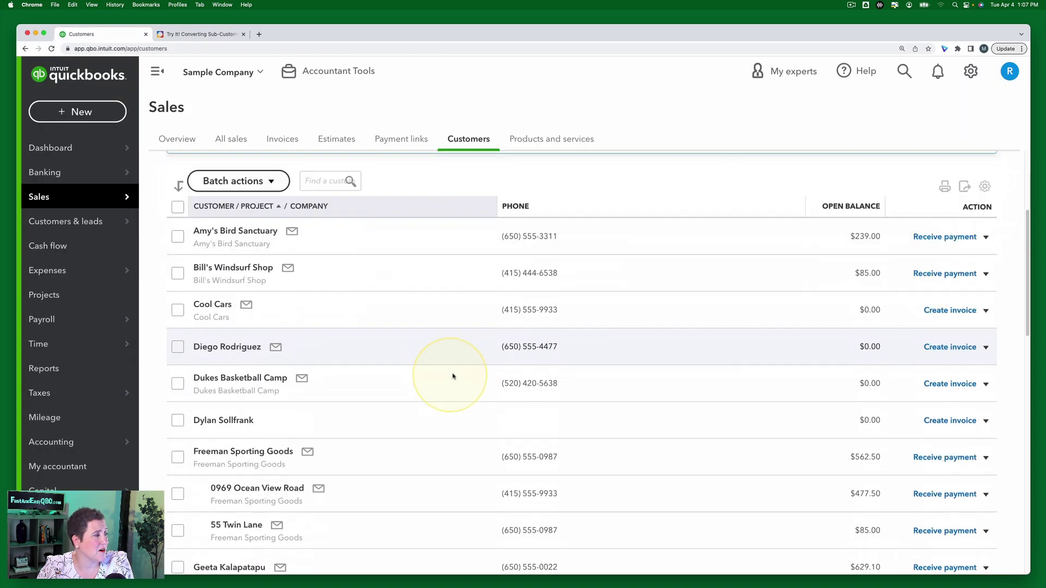
{"action": "scroll", "coordinate": [453, 364], "scroll_direction": "up", "scroll_amount": 3}
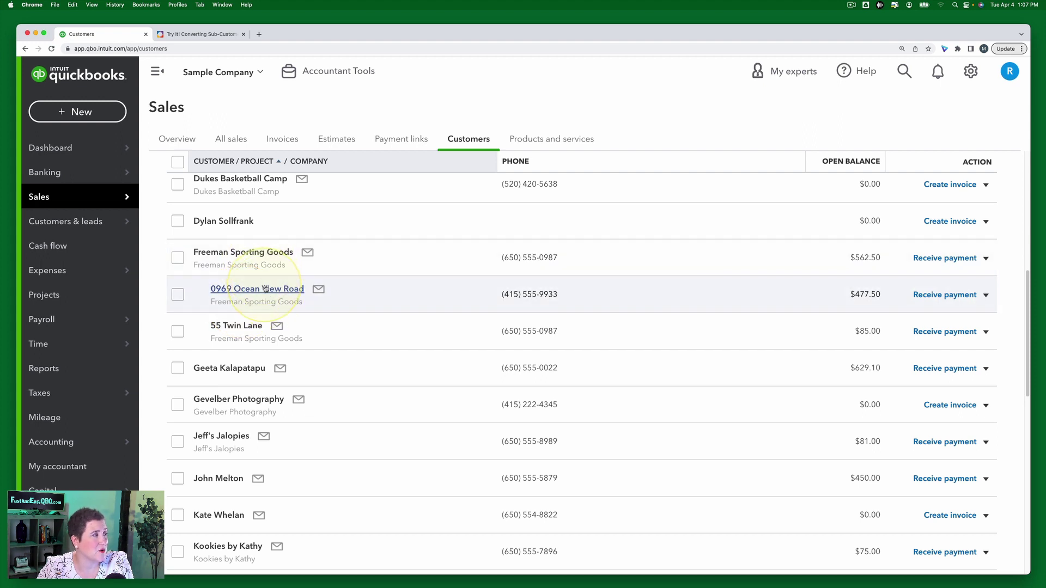
{"action": "left_click", "coordinate": [267, 294]}
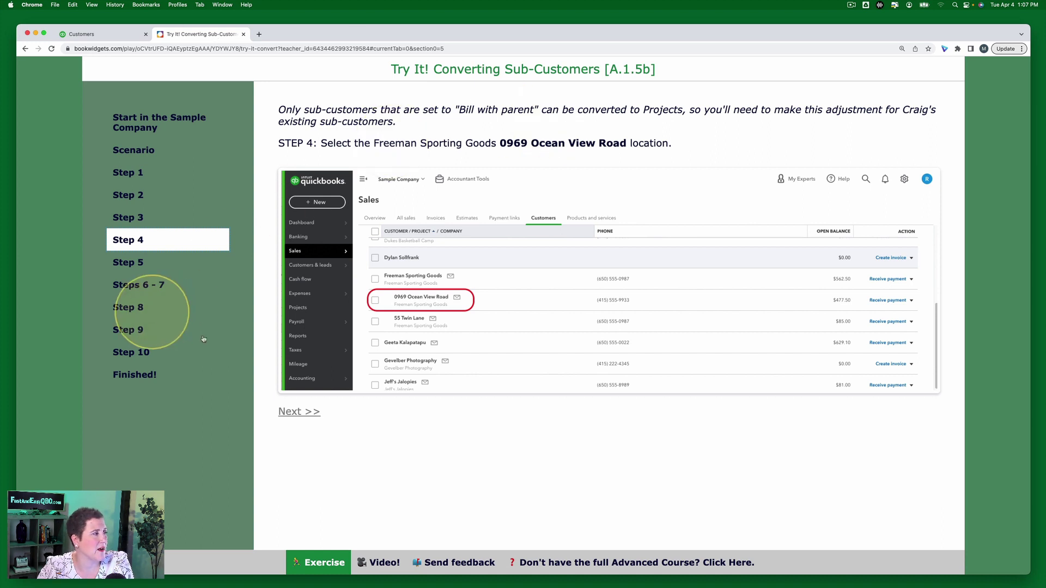
{"action": "left_click", "coordinate": [128, 265]}
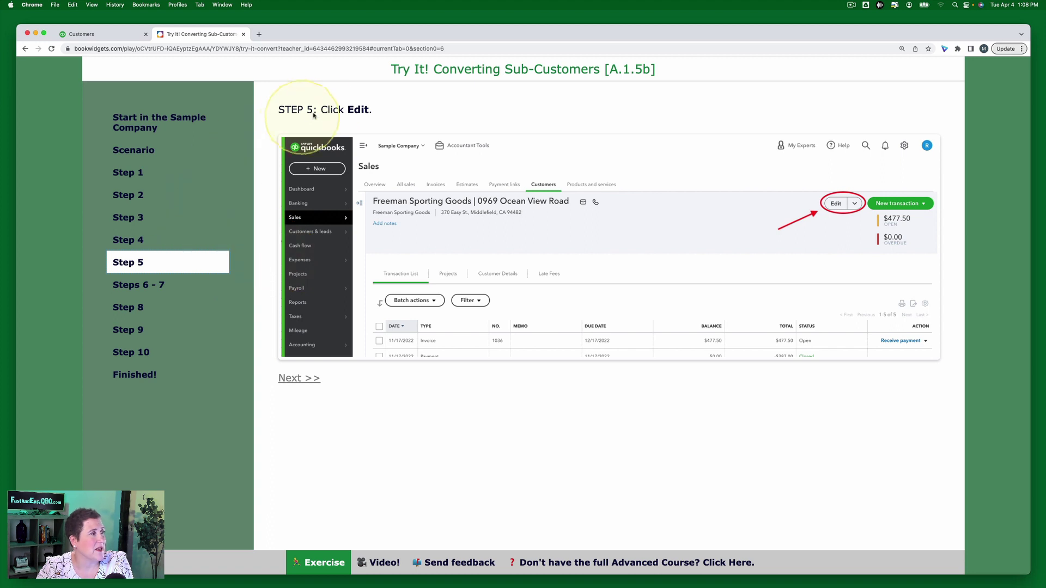
Open 0969 Ocean View Road for editing and read the exercise's Steps 6–7.
{"action": "left_click", "coordinate": [93, 35]}
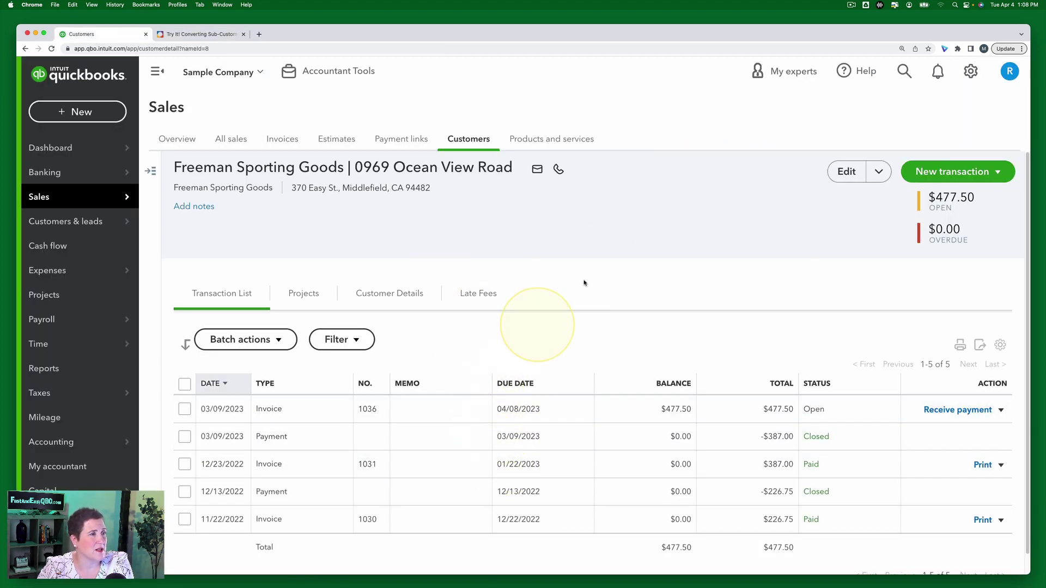
{"action": "left_click", "coordinate": [849, 174]}
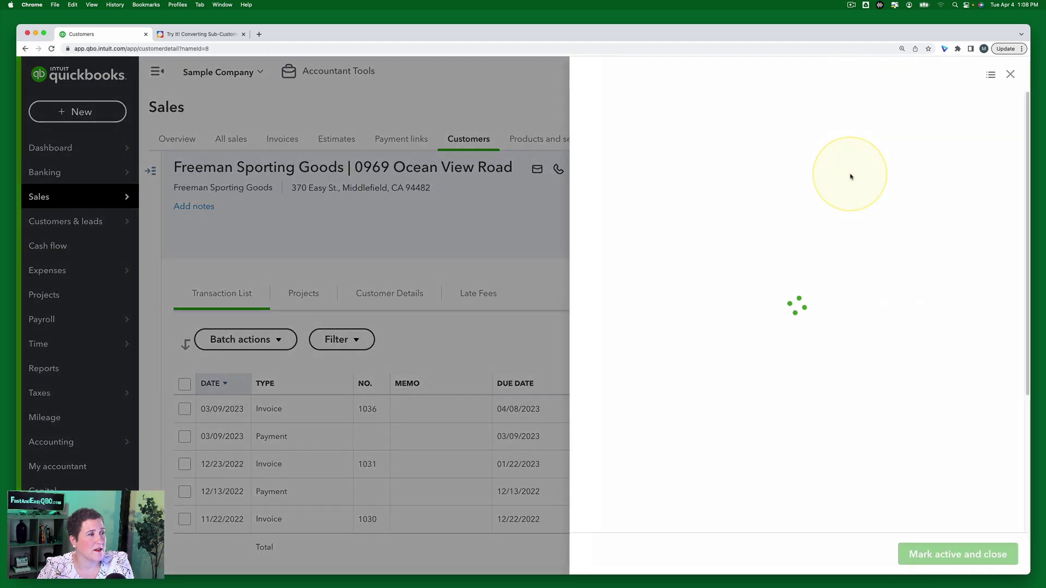
{"action": "left_click", "coordinate": [206, 35]}
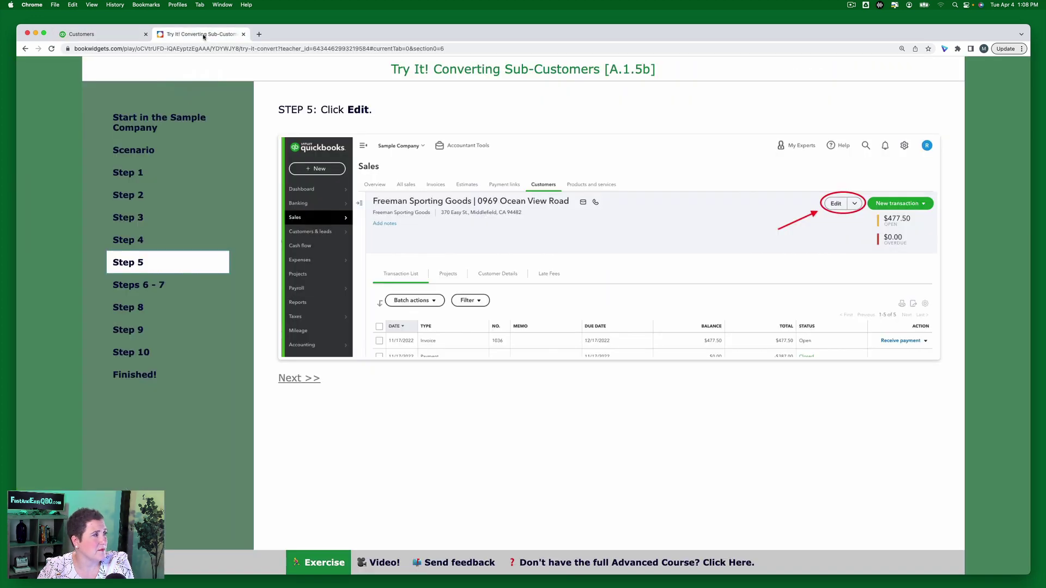
{"action": "left_click", "coordinate": [154, 289]}
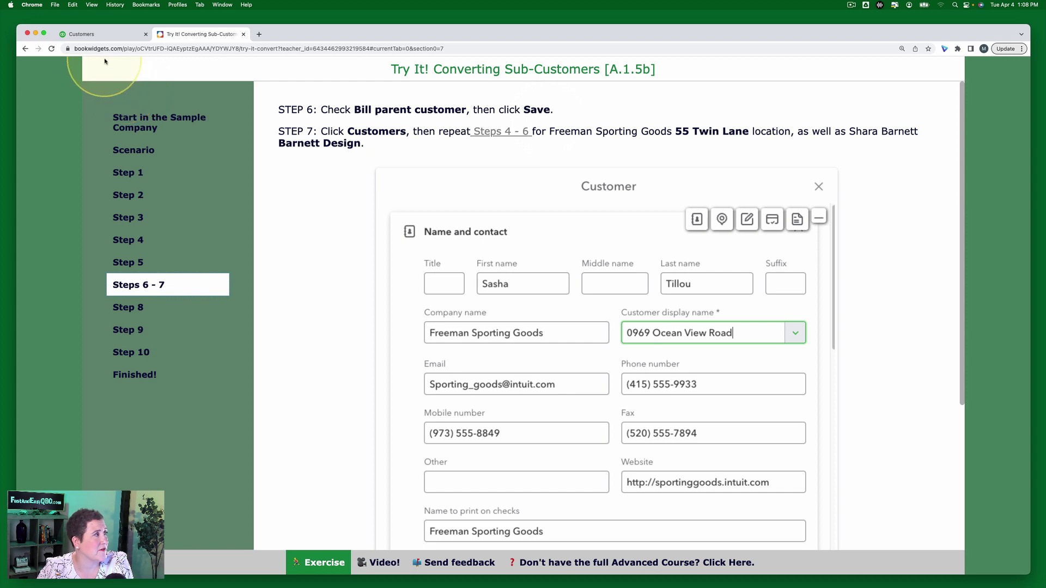
Check Bill parent customer for 0969 Ocean View Road and save the change.
{"action": "left_click", "coordinate": [107, 35]}
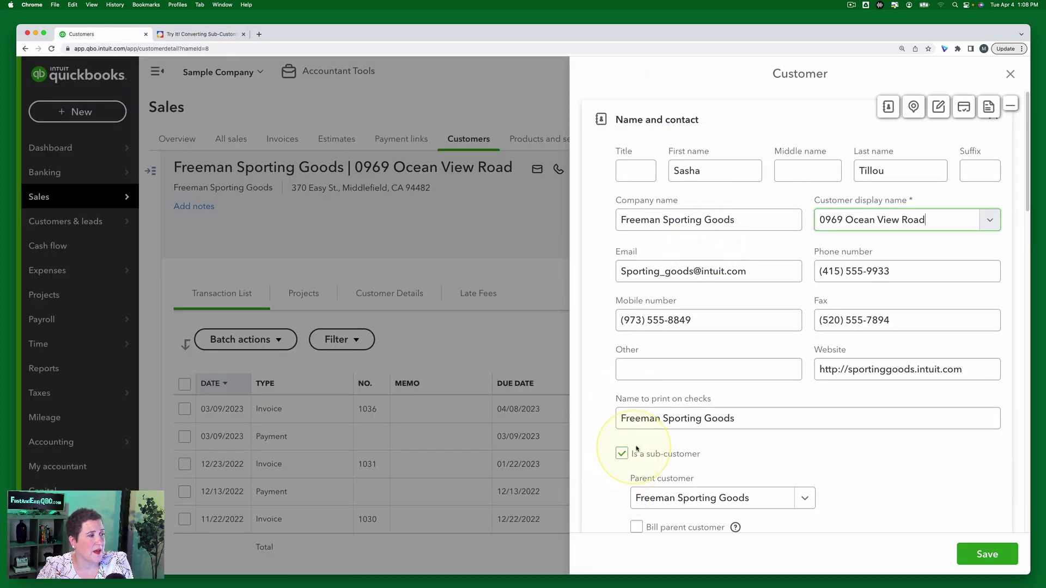
{"action": "scroll", "coordinate": [728, 457], "scroll_direction": "down", "scroll_amount": 2}
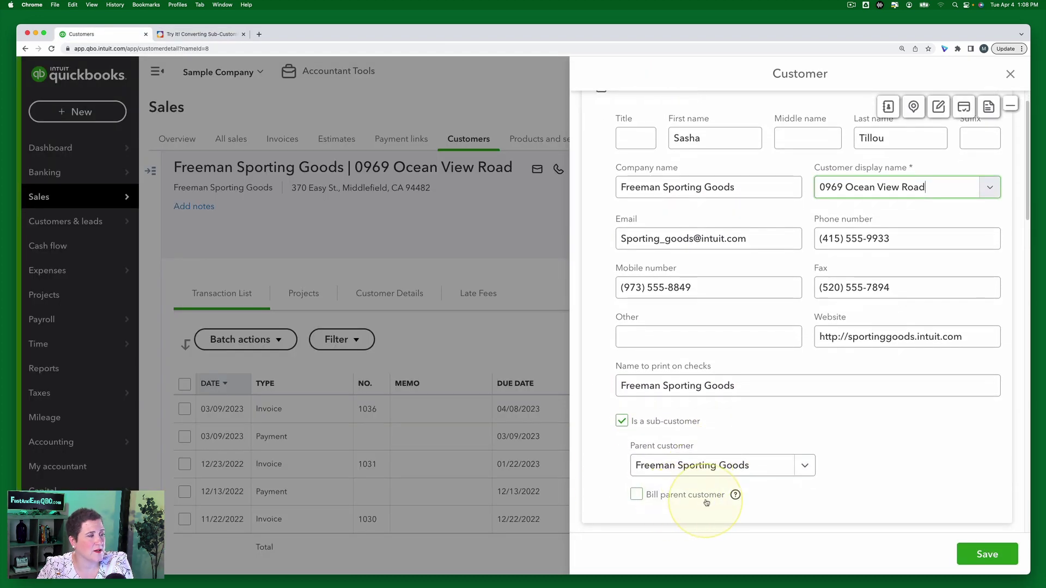
{"action": "scroll", "coordinate": [681, 496], "scroll_direction": "down", "scroll_amount": 1}
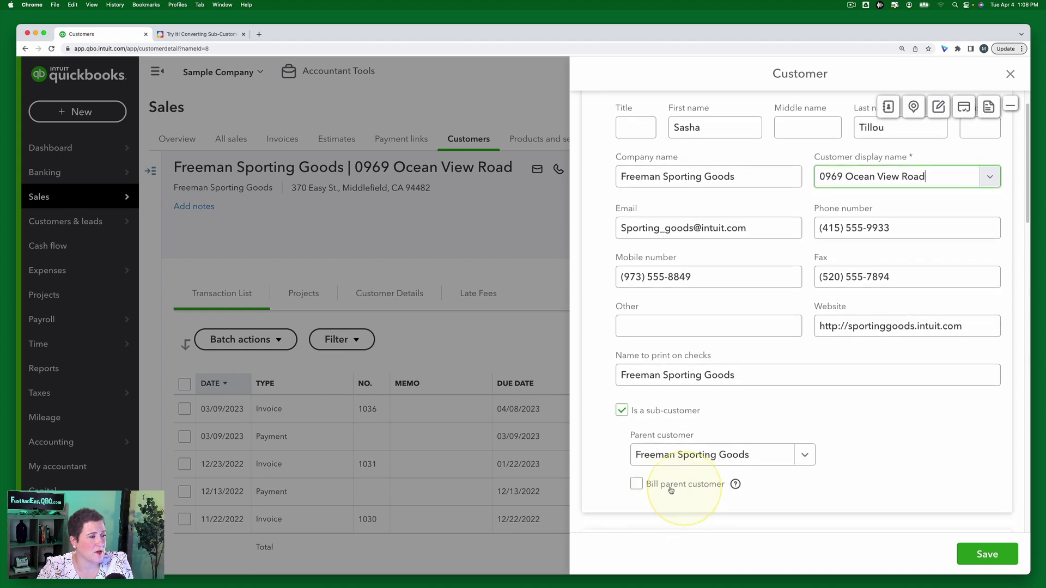
{"action": "left_click", "coordinate": [637, 485]}
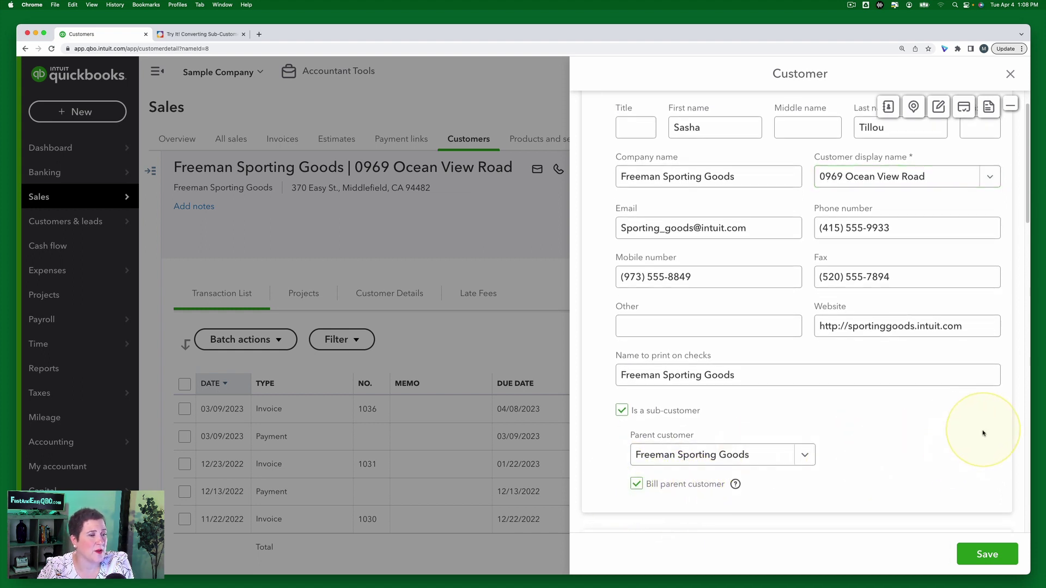
{"action": "left_click", "coordinate": [988, 555]}
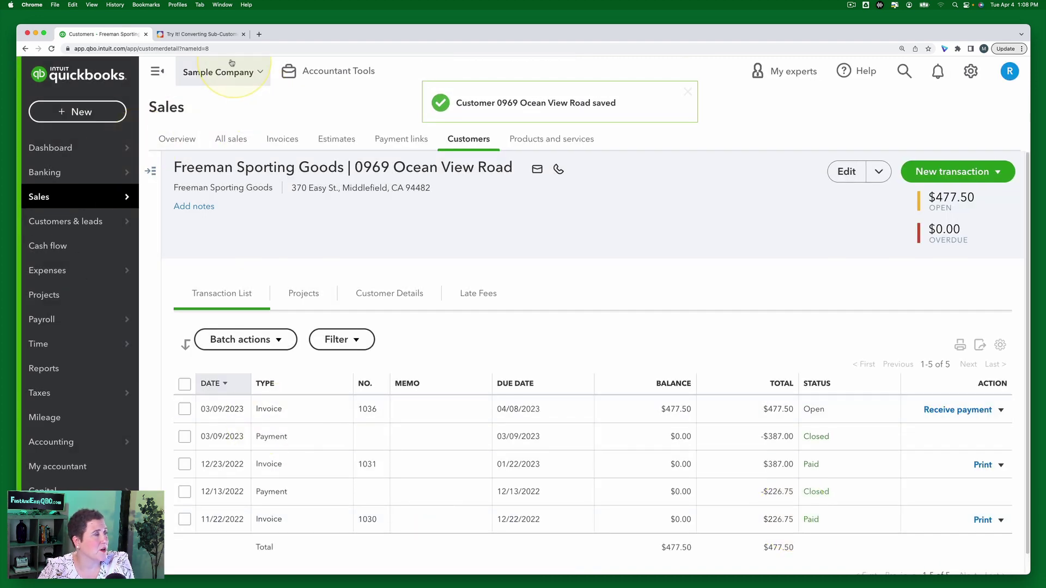
{"action": "left_click", "coordinate": [219, 35]}
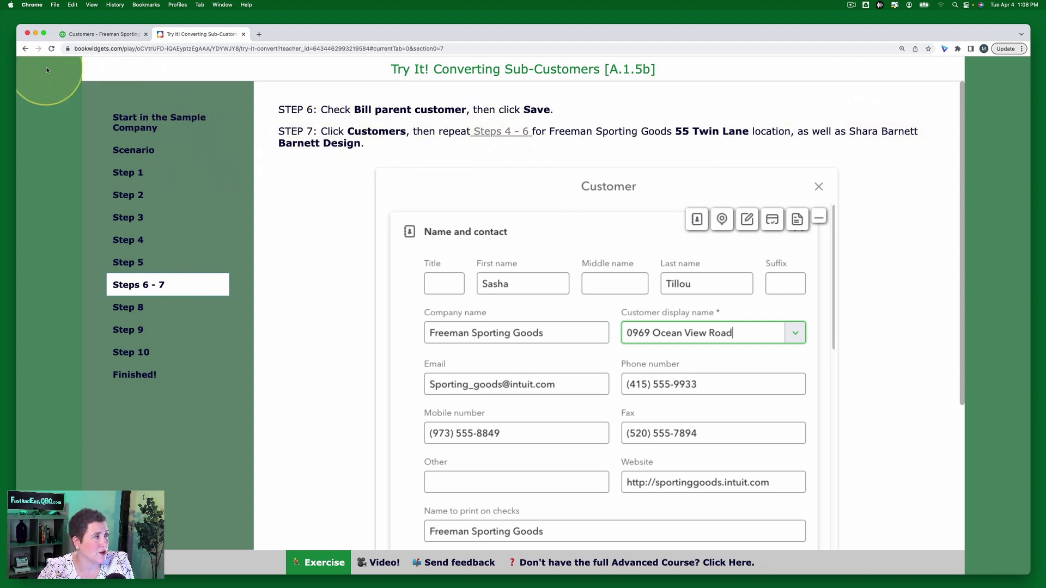
Edit and save 55 Twin Lane to bill parent Freeman Sporting Goods, returning to Customers.
{"action": "left_click", "coordinate": [123, 36]}
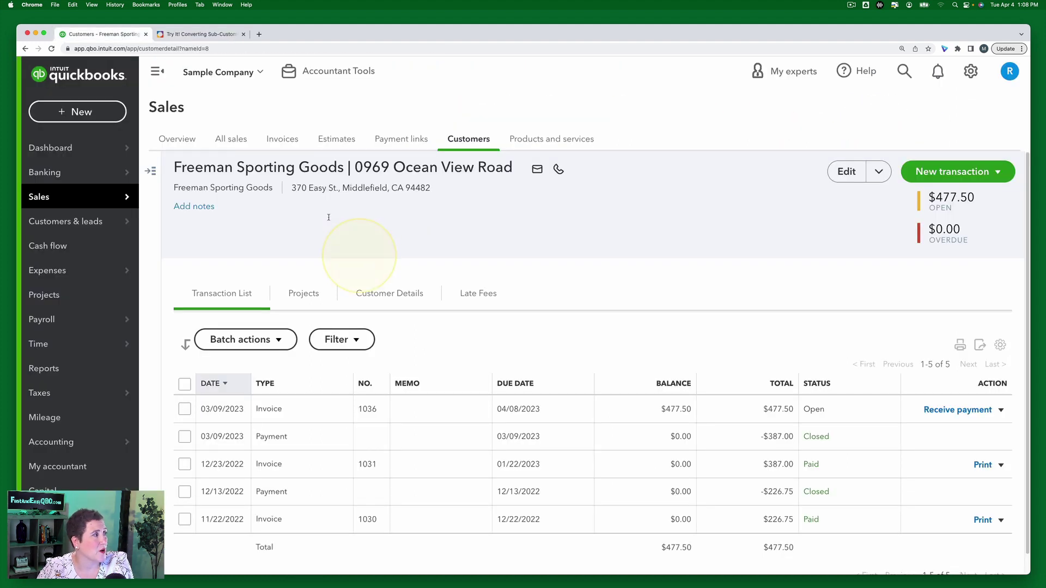
{"action": "left_click", "coordinate": [477, 142]}
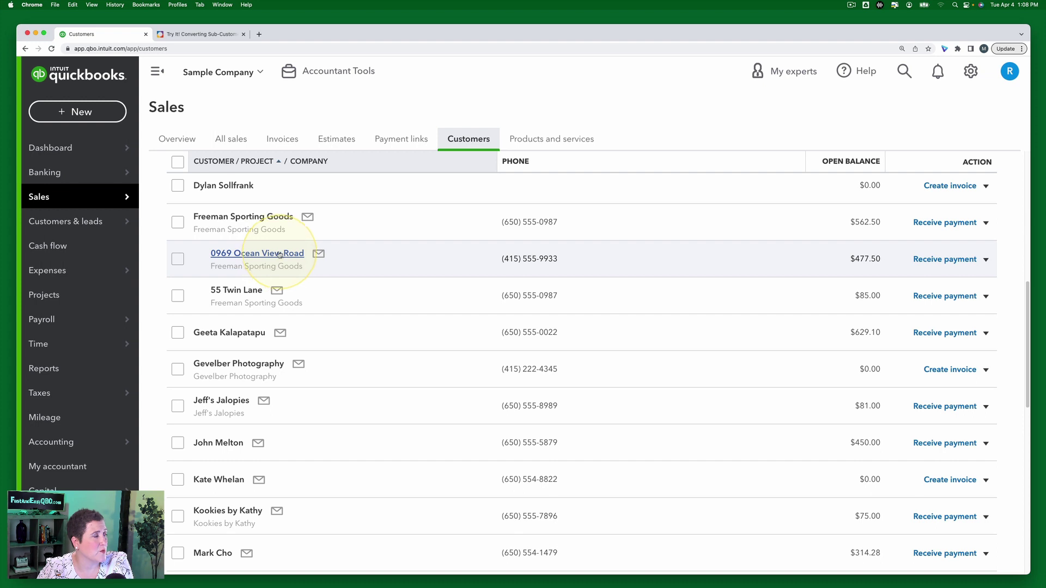
{"action": "left_click", "coordinate": [236, 289]}
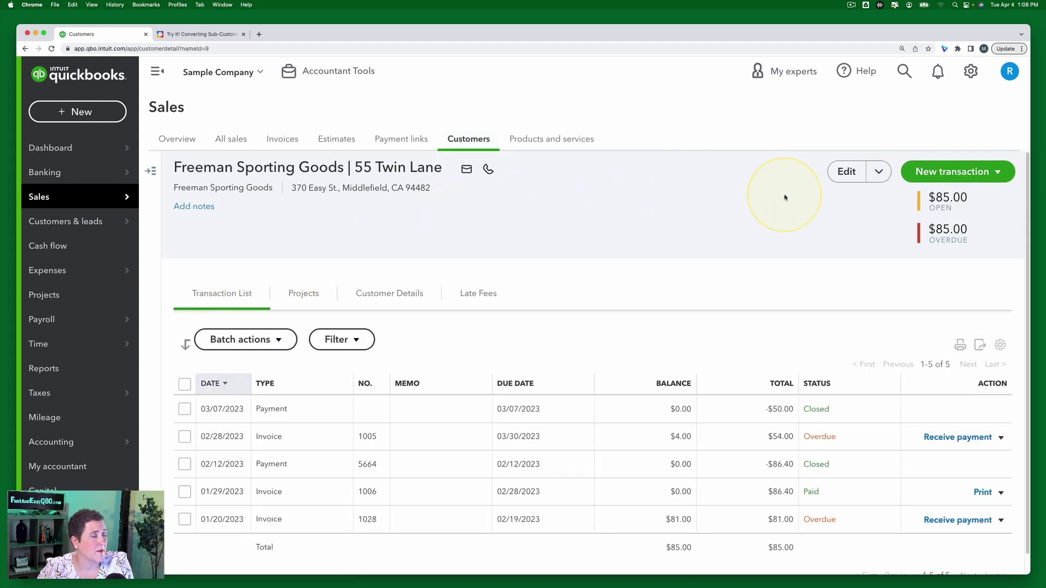
{"action": "left_click", "coordinate": [845, 171]}
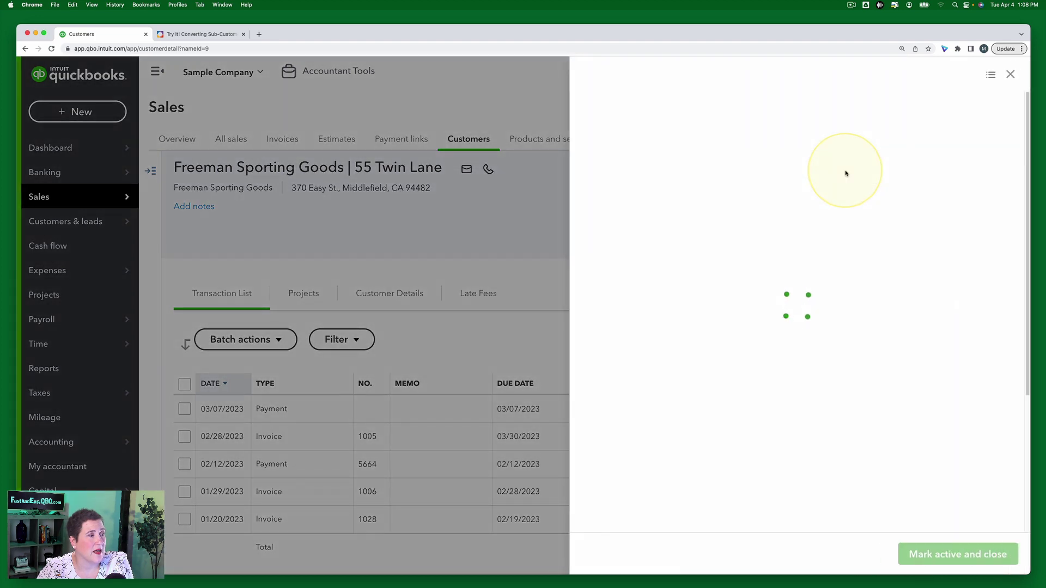
{"action": "scroll", "coordinate": [715, 346], "scroll_direction": "down", "scroll_amount": 5}
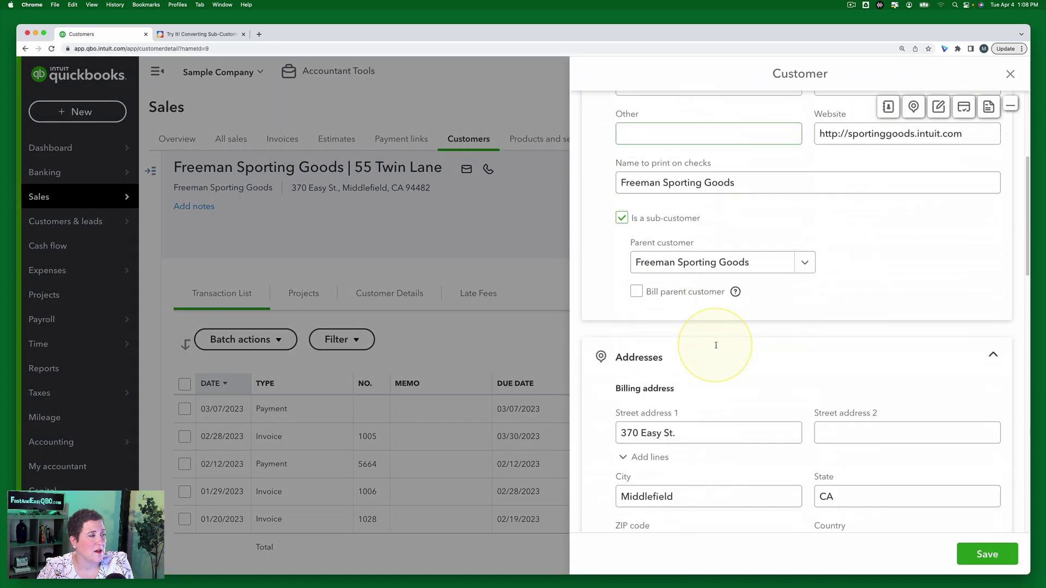
{"action": "left_click", "coordinate": [988, 555]}
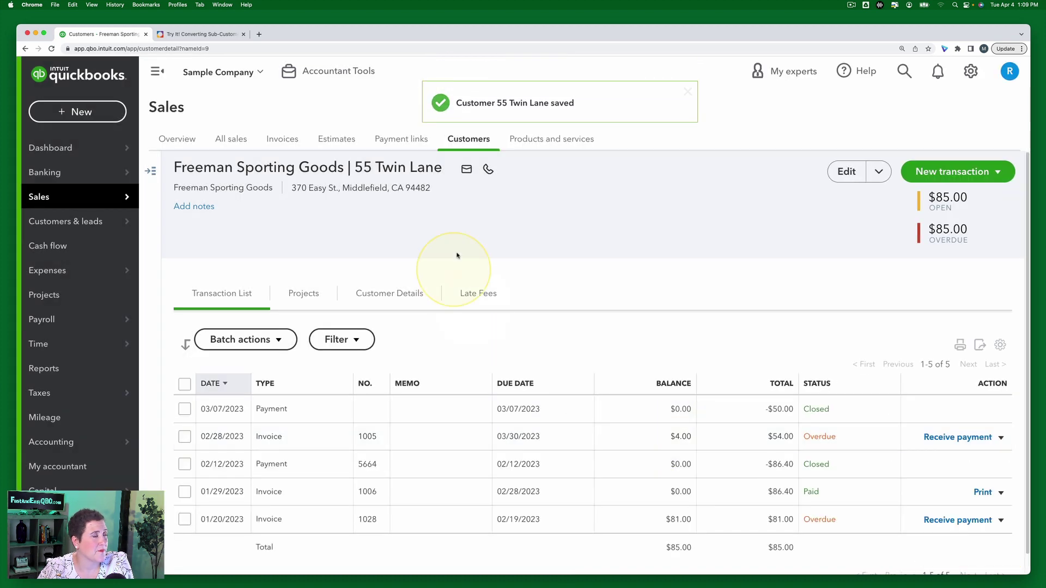
{"action": "left_click", "coordinate": [464, 142]}
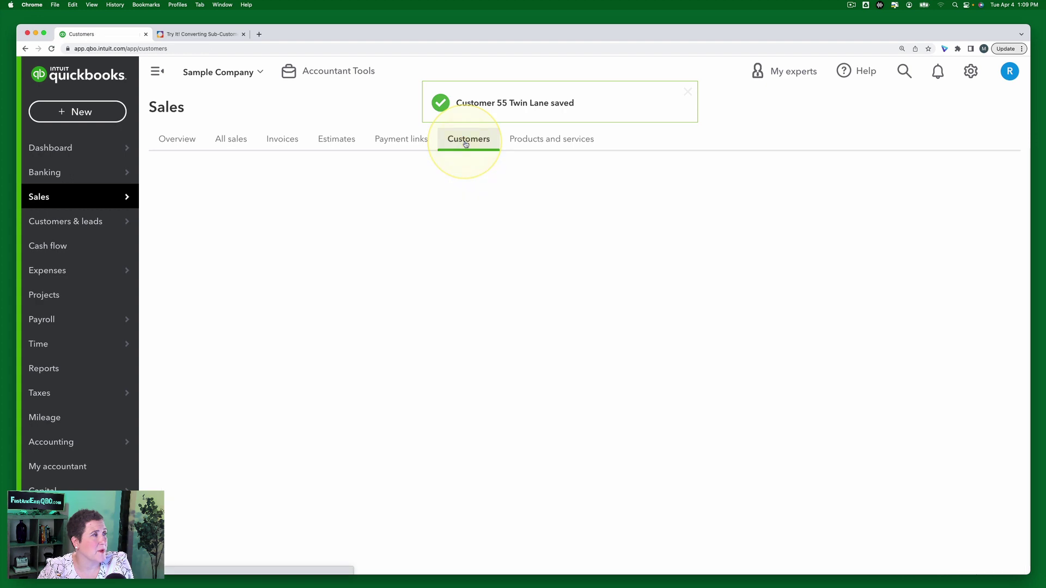
Edit Barnett Design, check Bill parent customer, and save it.
{"action": "scroll", "coordinate": [410, 309], "scroll_direction": "down", "scroll_amount": 5}
{"action": "scroll", "coordinate": [419, 314], "scroll_direction": "up", "scroll_amount": 5}
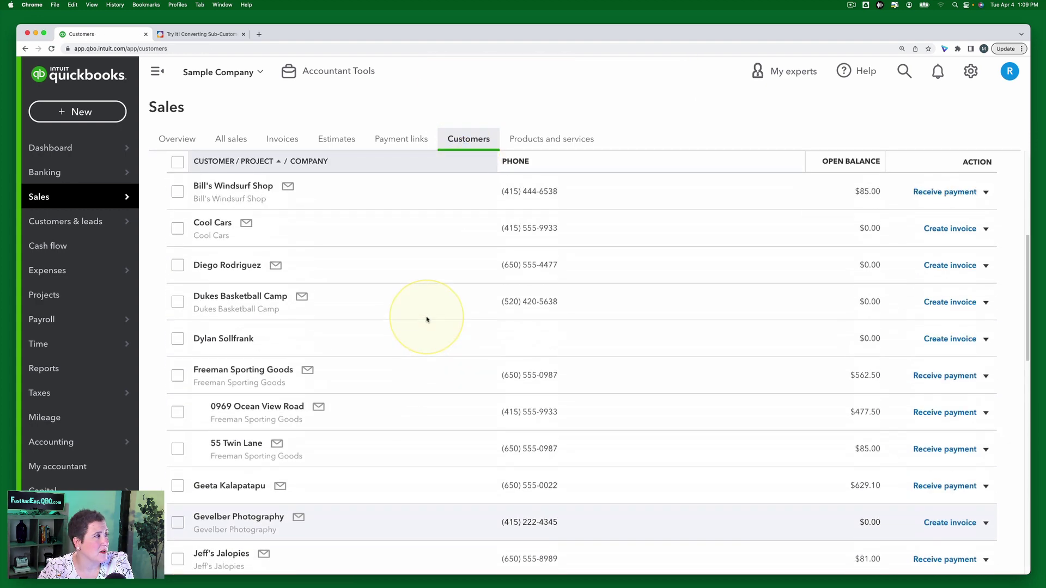
{"action": "scroll", "coordinate": [427, 319], "scroll_direction": "down", "scroll_amount": 4}
{"action": "scroll", "coordinate": [427, 319], "scroll_direction": "down", "scroll_amount": 8}
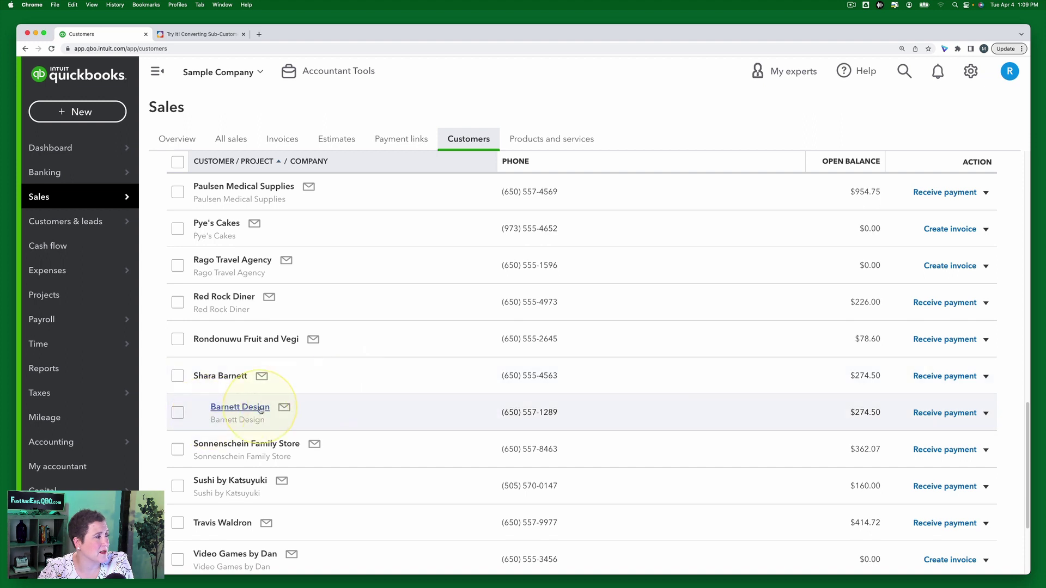
{"action": "left_click", "coordinate": [243, 410]}
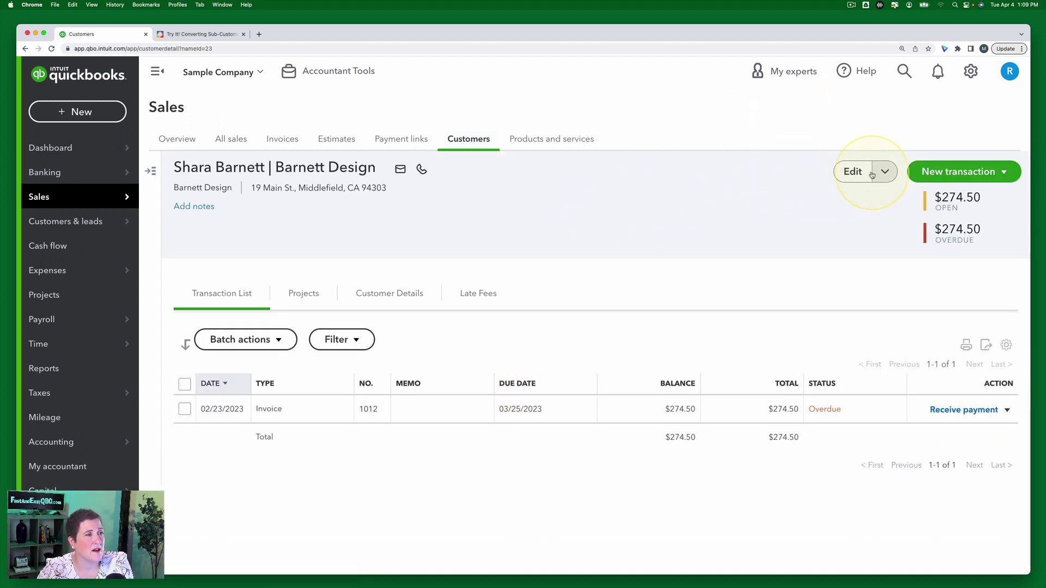
{"action": "left_click", "coordinate": [853, 171]}
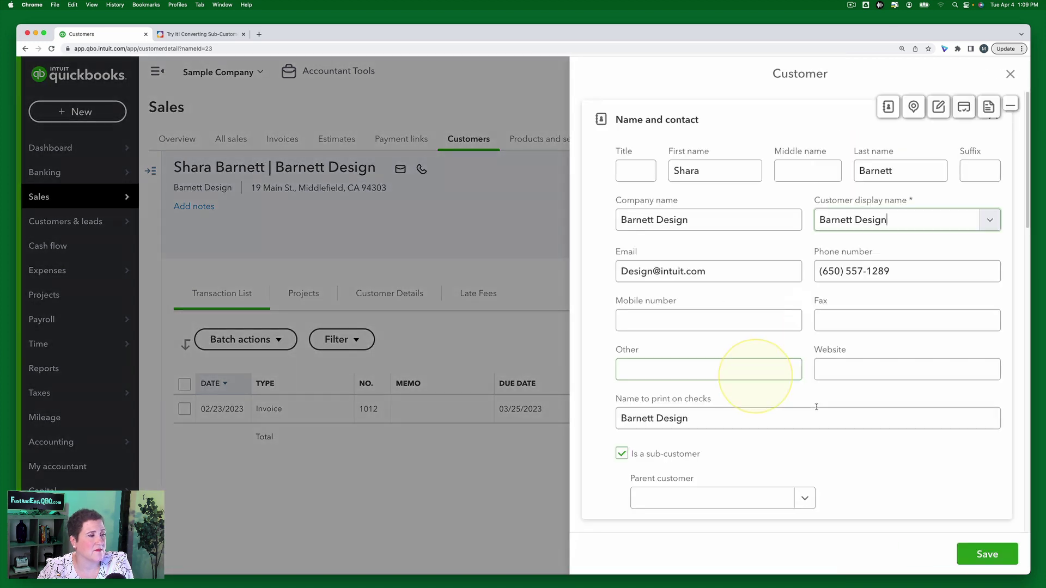
{"action": "scroll", "coordinate": [801, 402], "scroll_direction": "down", "scroll_amount": 5}
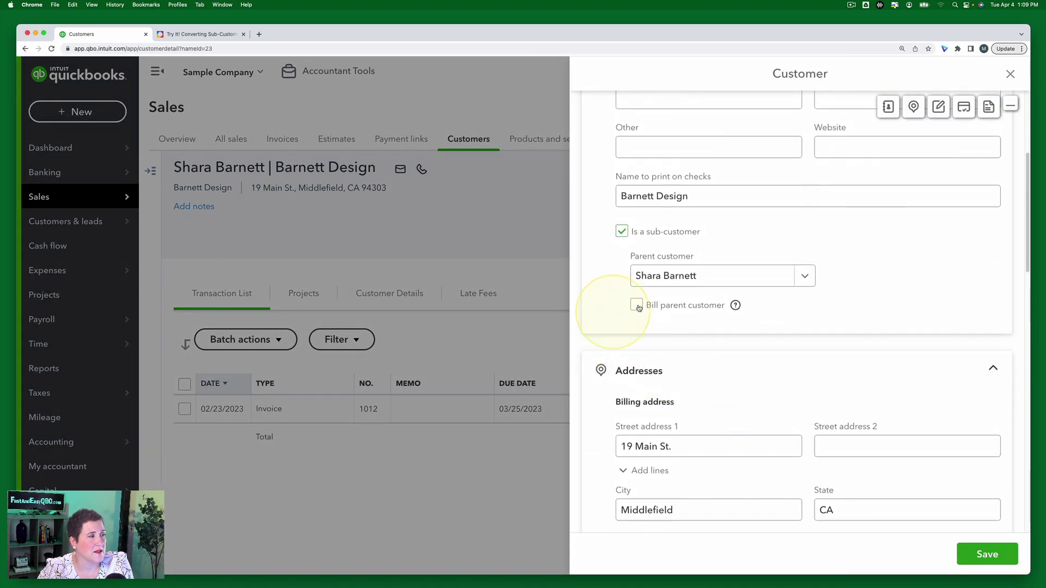
{"action": "left_click", "coordinate": [638, 305]}
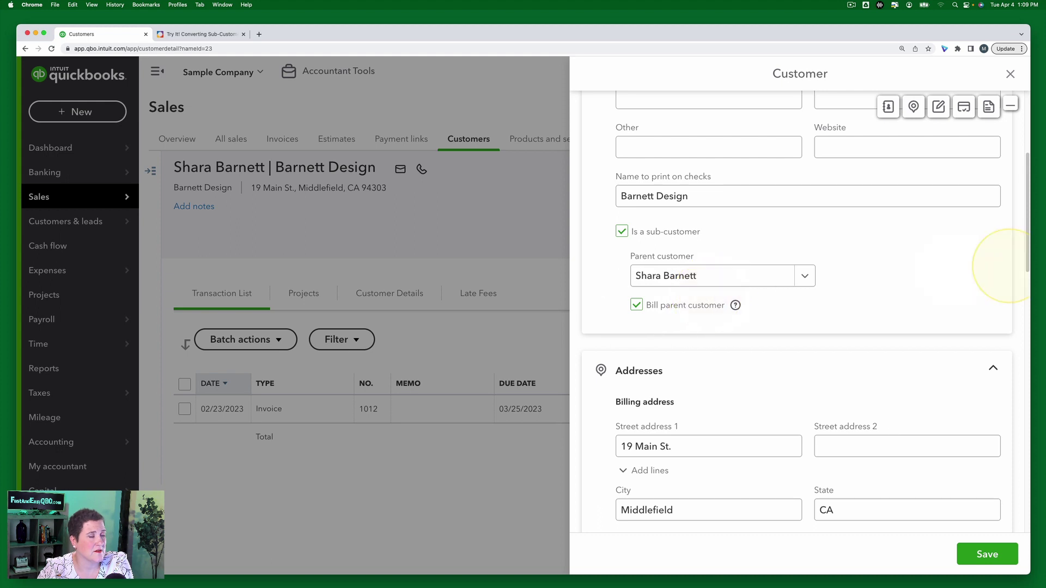
{"action": "left_click", "coordinate": [988, 554]}
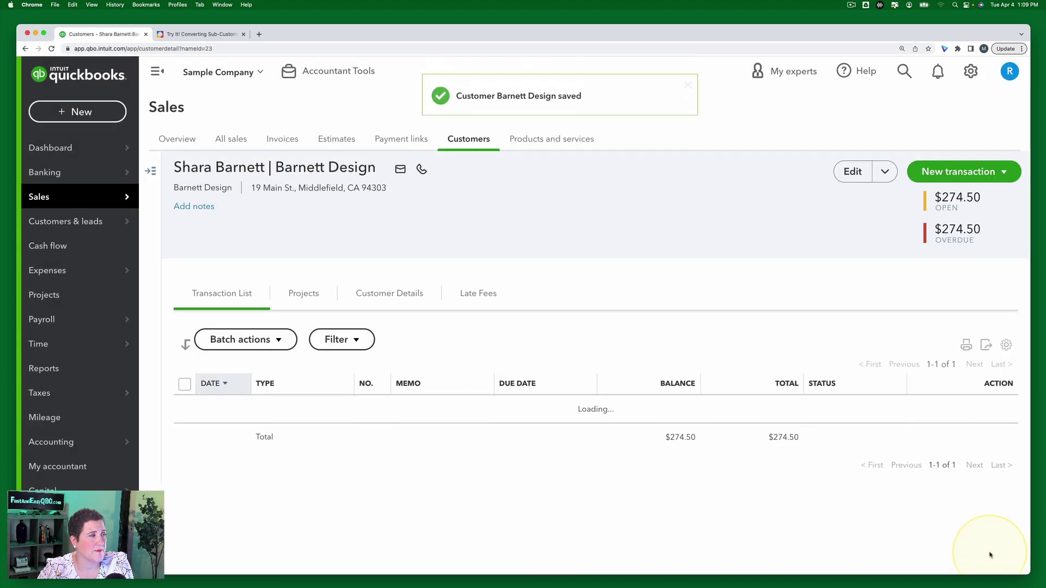
{"action": "left_click", "coordinate": [203, 34]}
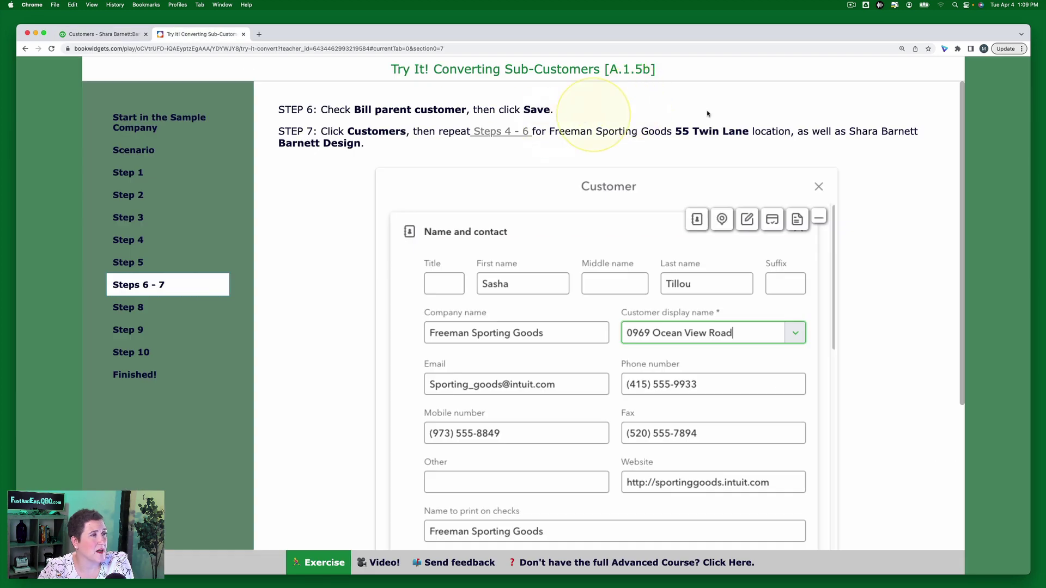
Read exercise Step 8, then start Convert now from the Customers list banner.
{"action": "left_click", "coordinate": [140, 310]}
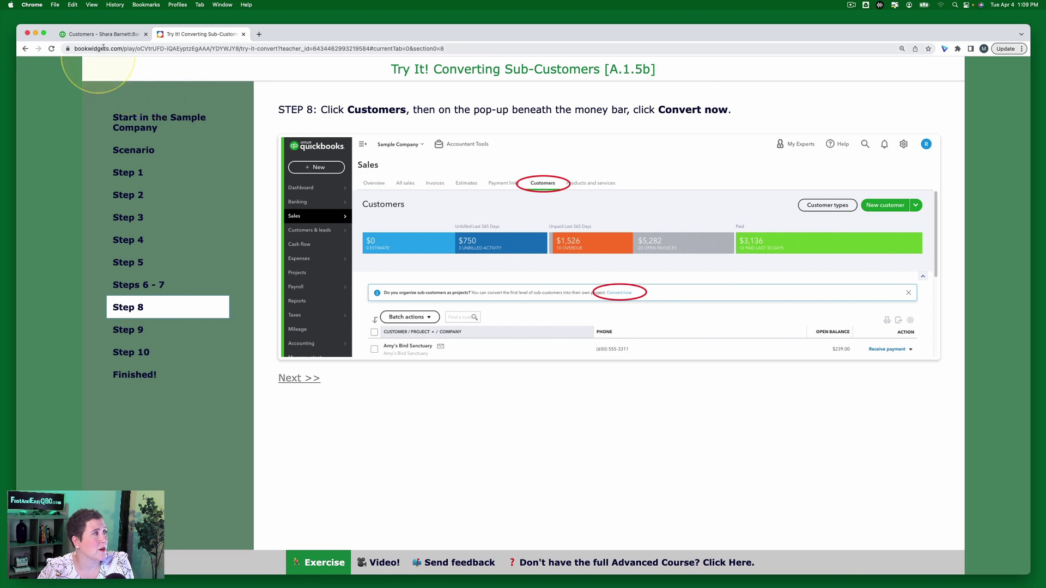
{"action": "left_click", "coordinate": [120, 35]}
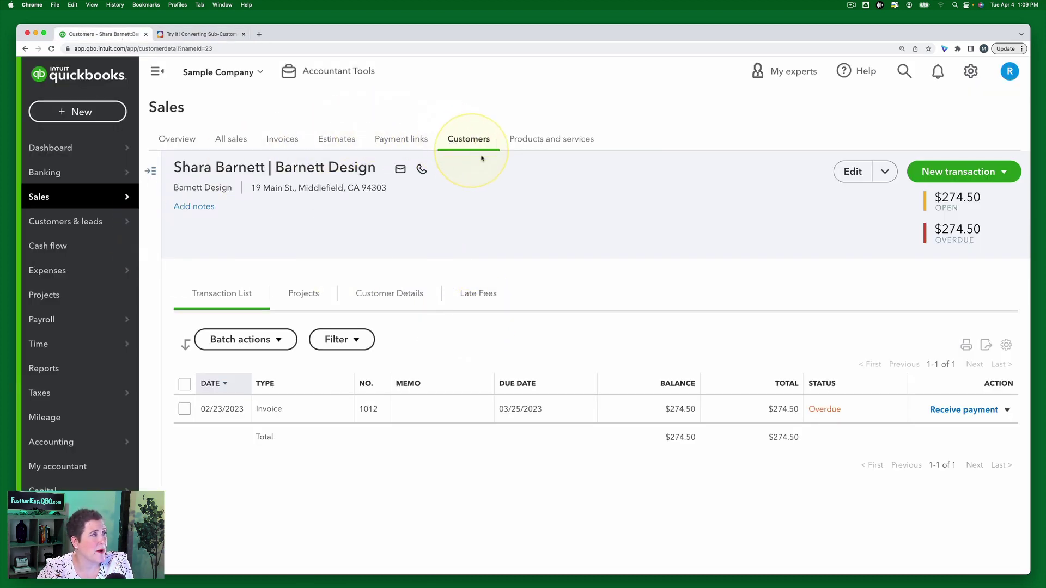
{"action": "left_click", "coordinate": [466, 142]}
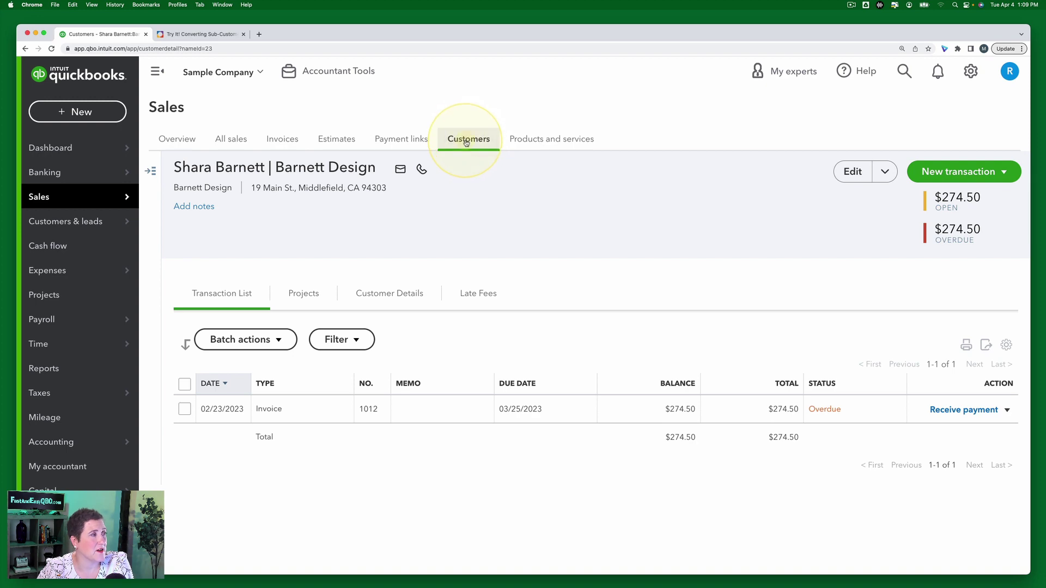
{"action": "scroll", "coordinate": [466, 143], "scroll_direction": "down", "scroll_amount": 15}
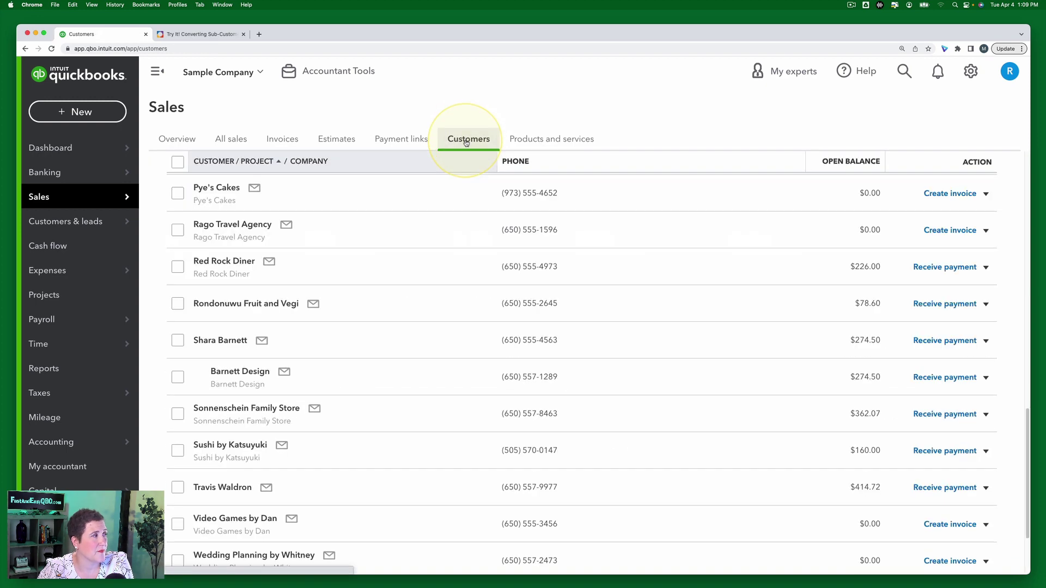
{"action": "scroll", "coordinate": [480, 299], "scroll_direction": "up", "scroll_amount": 10}
{"action": "scroll", "coordinate": [476, 301], "scroll_direction": "up", "scroll_amount": 5}
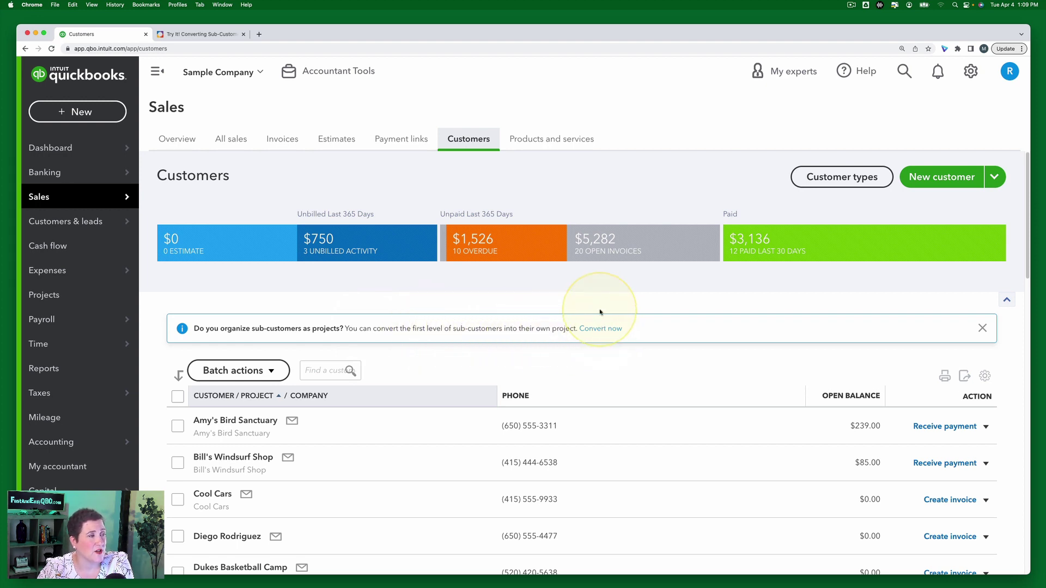
{"action": "left_click", "coordinate": [597, 330]}
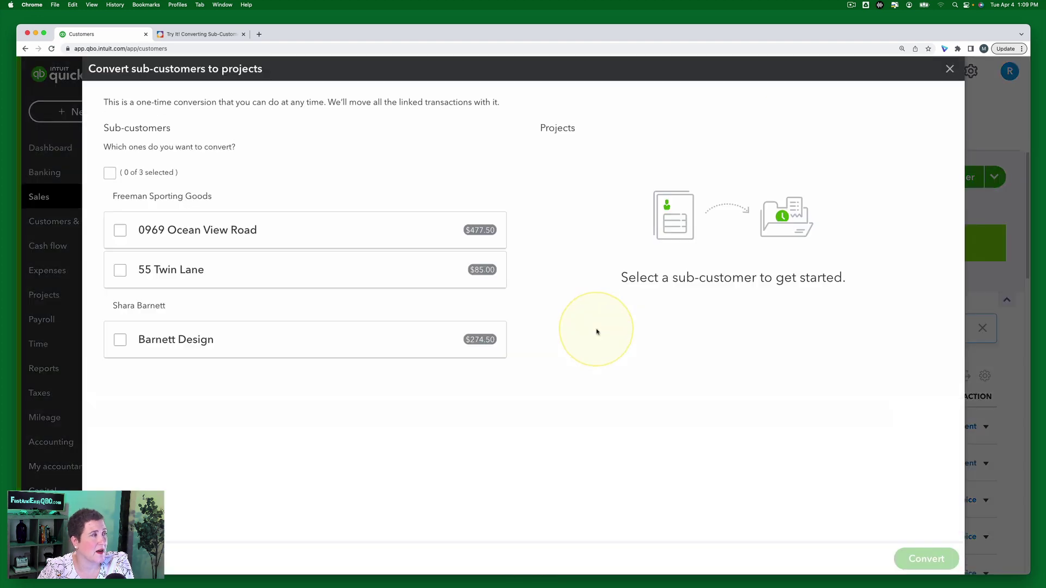
After reading Step 9, select all three sub-customers, Convert (3), and confirm with Continue.
{"action": "left_click", "coordinate": [206, 36]}
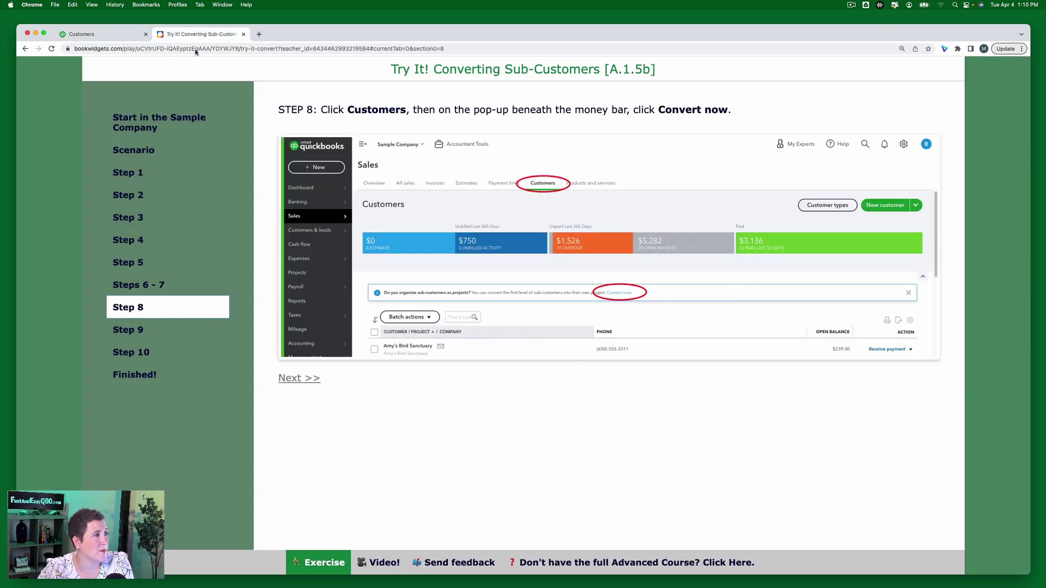
{"action": "left_click", "coordinate": [130, 332]}
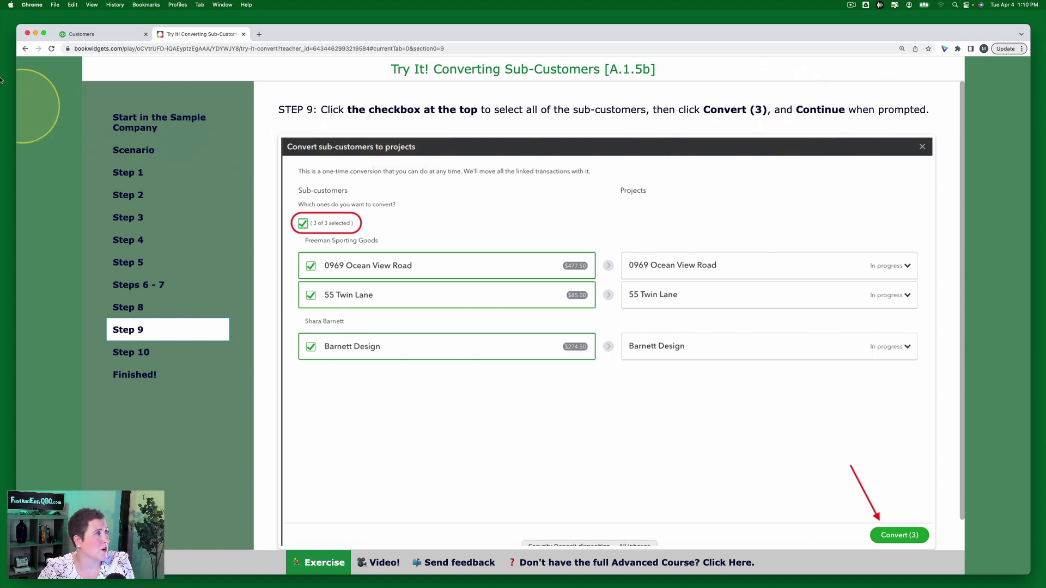
{"action": "left_click", "coordinate": [103, 36]}
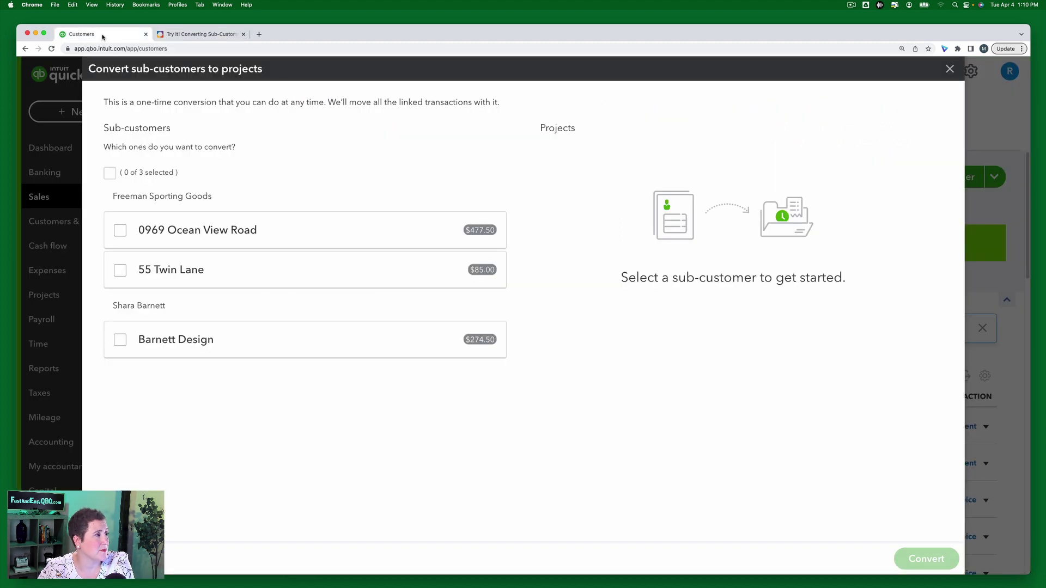
{"action": "left_click", "coordinate": [110, 173]}
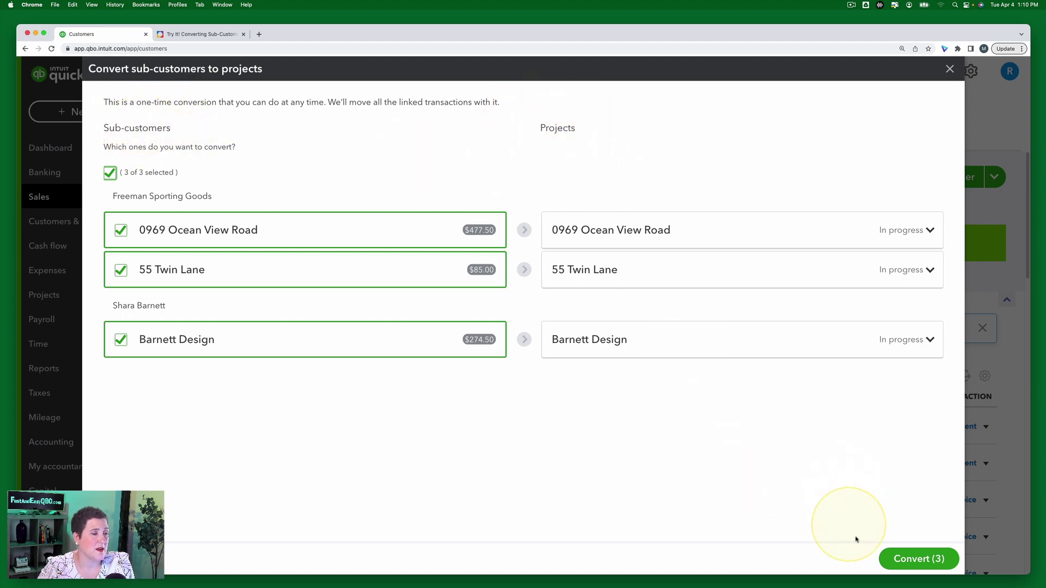
{"action": "left_click", "coordinate": [931, 561]}
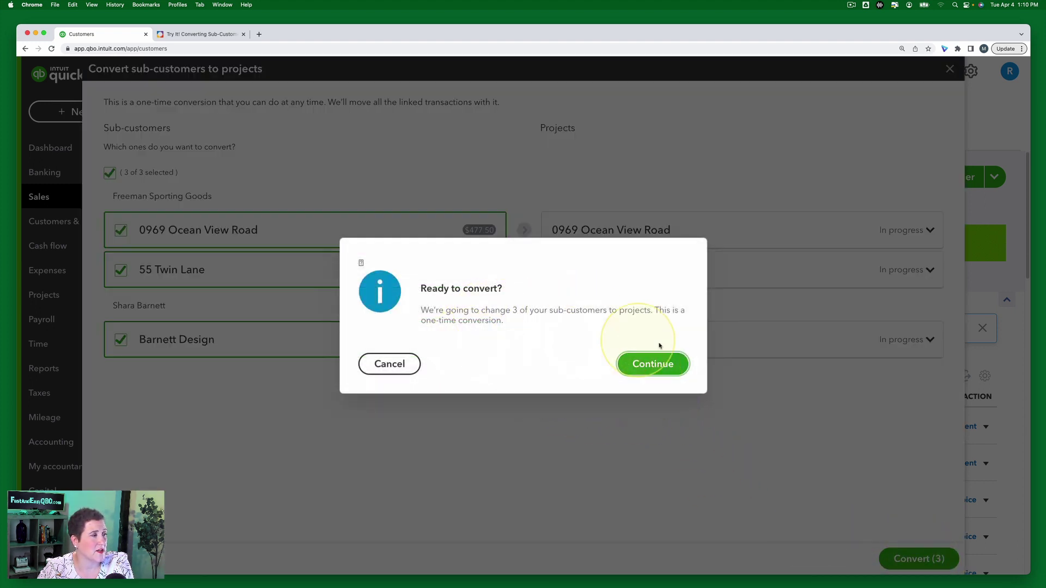
{"action": "left_click", "coordinate": [656, 365]}
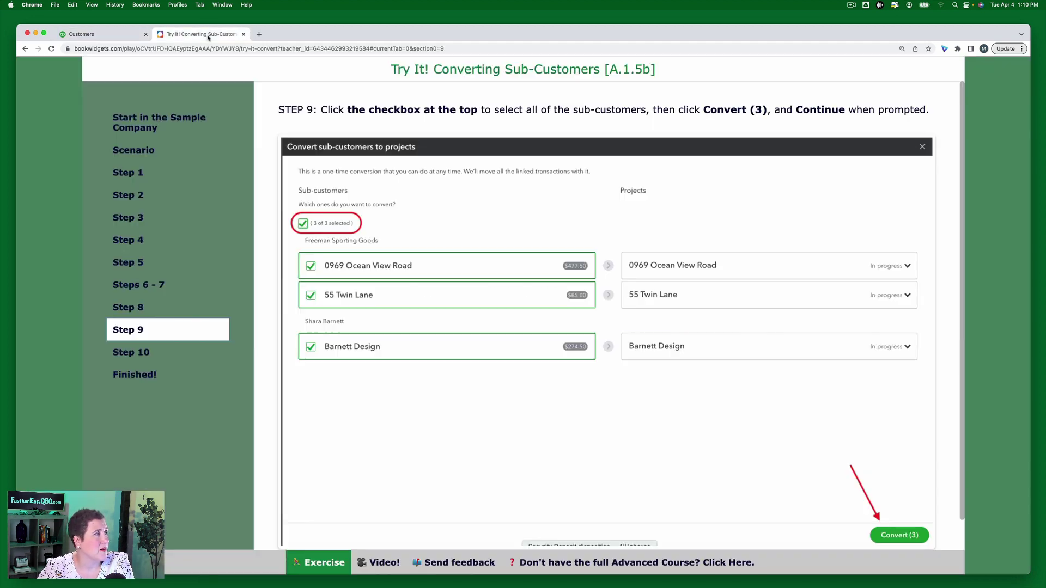
{"action": "left_click", "coordinate": [208, 34]}
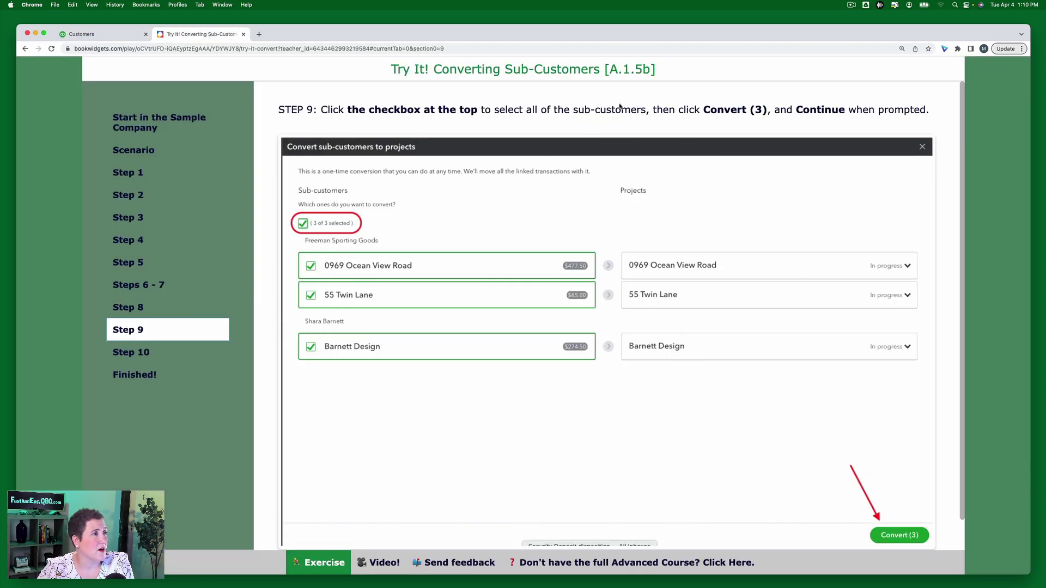
Go to the Projects page listing 0969 Ocean View Road, 55 Twin Lane and Barnett Design, checking the tutorial's Step 10 and Finished sections.
{"action": "left_click", "coordinate": [143, 351]}
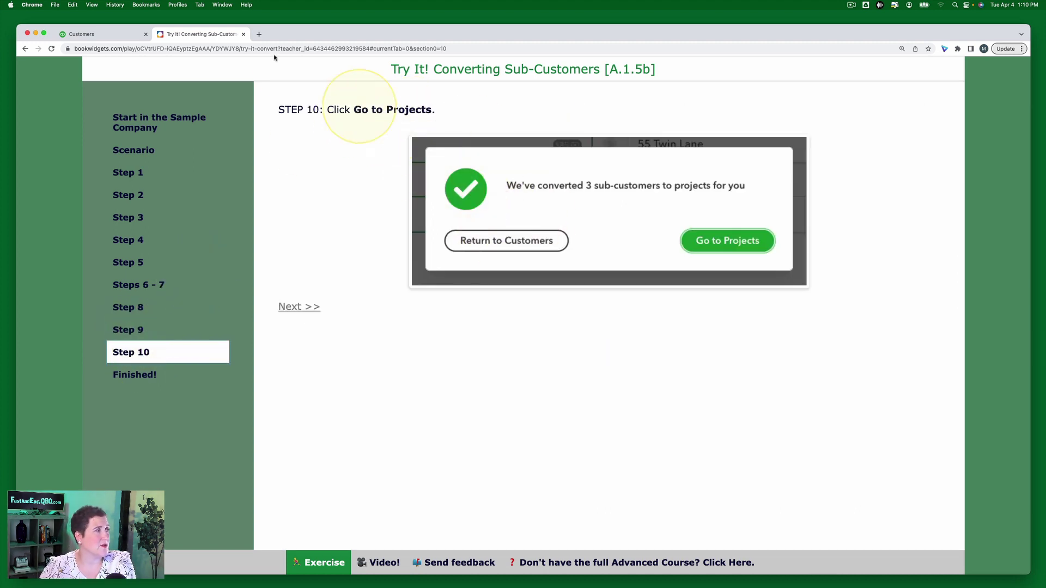
{"action": "left_click", "coordinate": [90, 33]}
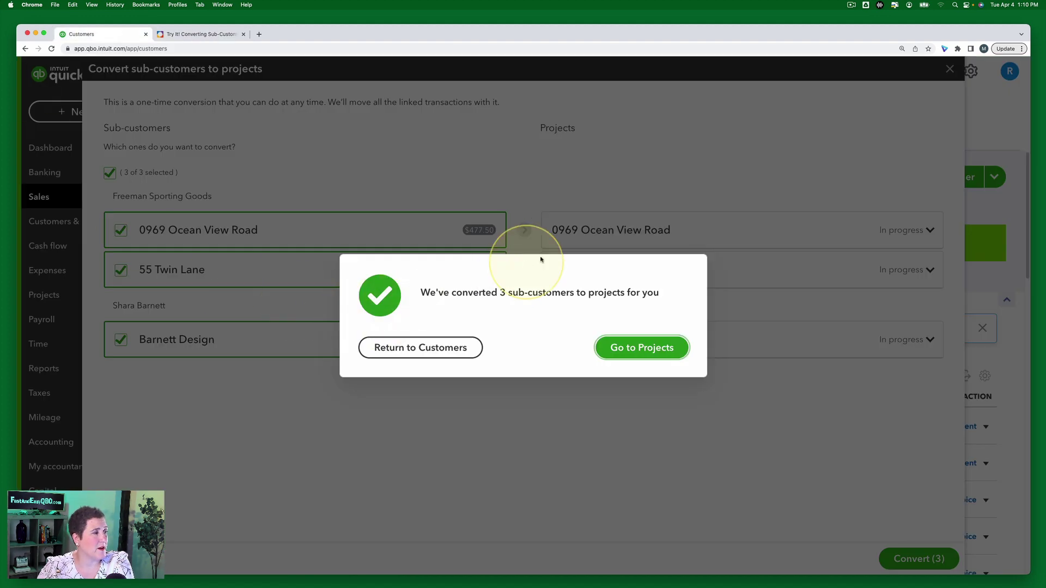
{"action": "left_click", "coordinate": [634, 347]}
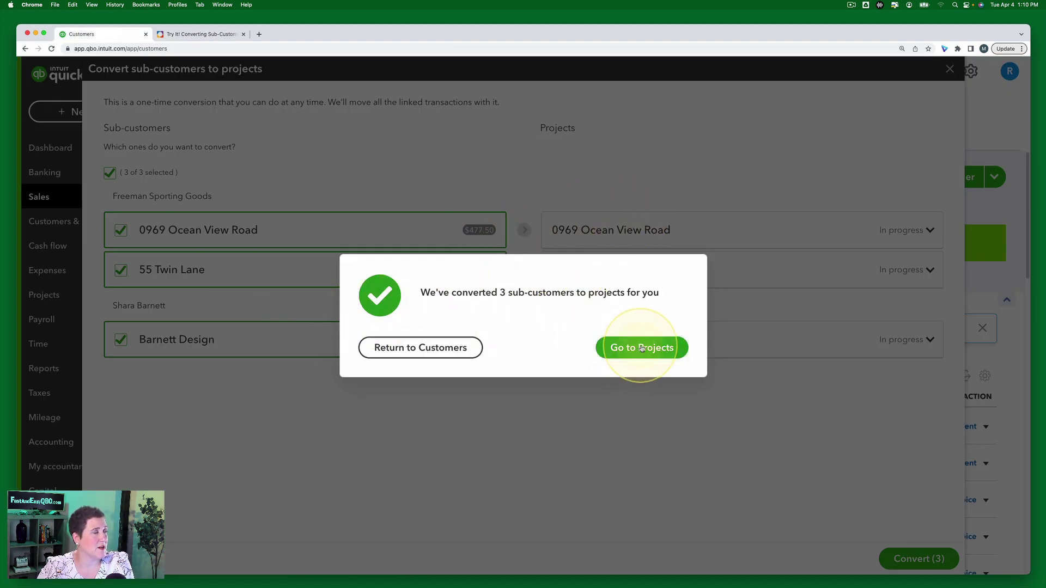
{"action": "left_click", "coordinate": [206, 34]}
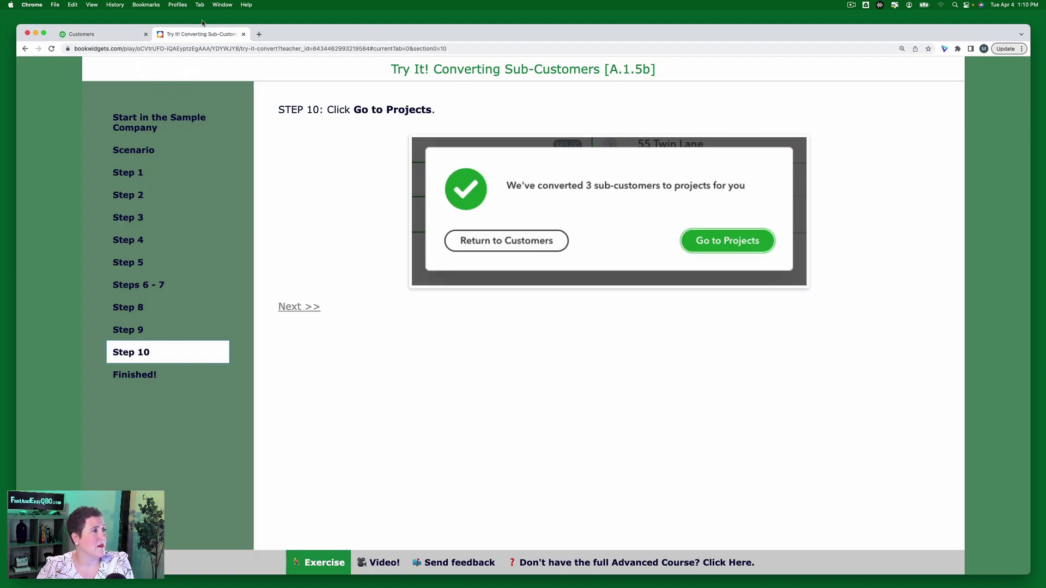
{"action": "left_click", "coordinate": [142, 377]}
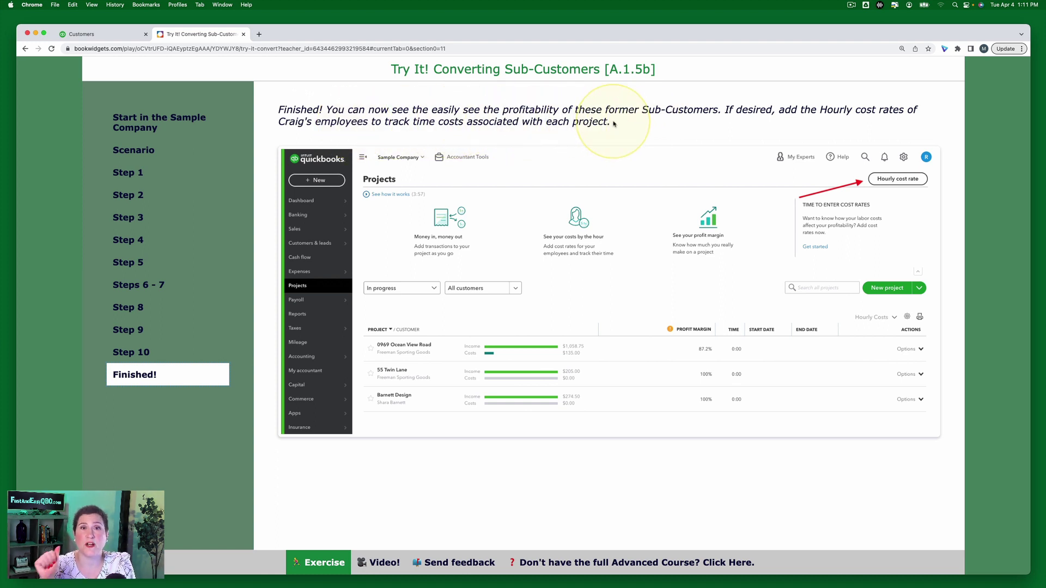
{"action": "left_click", "coordinate": [107, 35]}
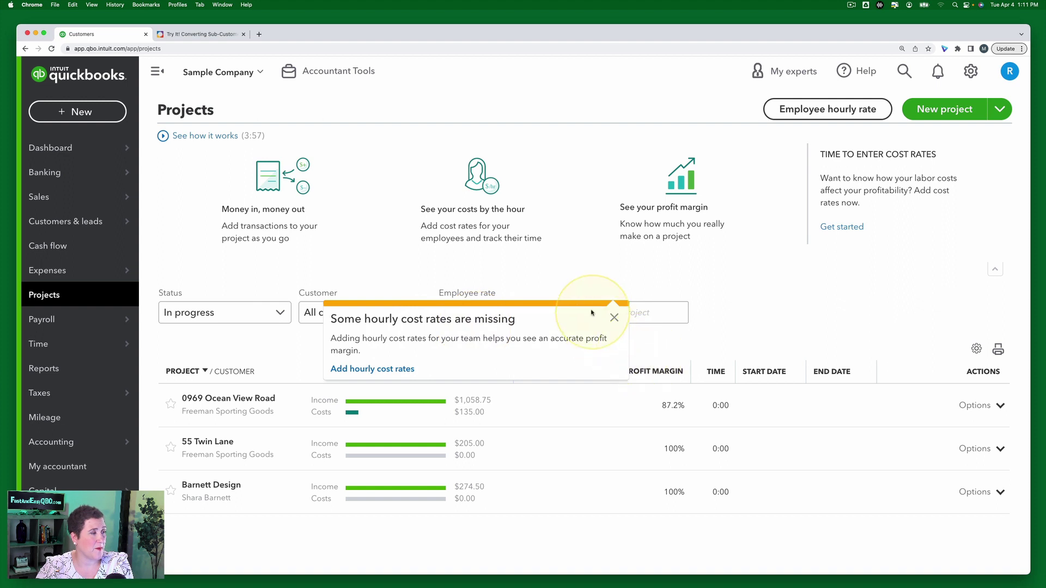
Dismiss the missing hourly cost rates notice and reveal New project's Convert from sub-customer option.
{"action": "left_click", "coordinate": [615, 320]}
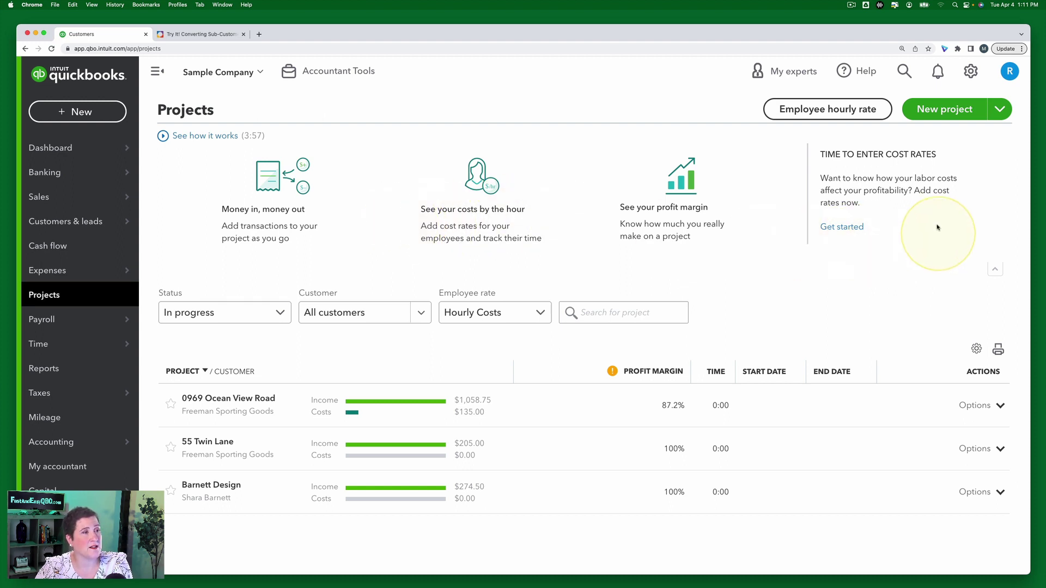
{"action": "left_click", "coordinate": [1002, 111]}
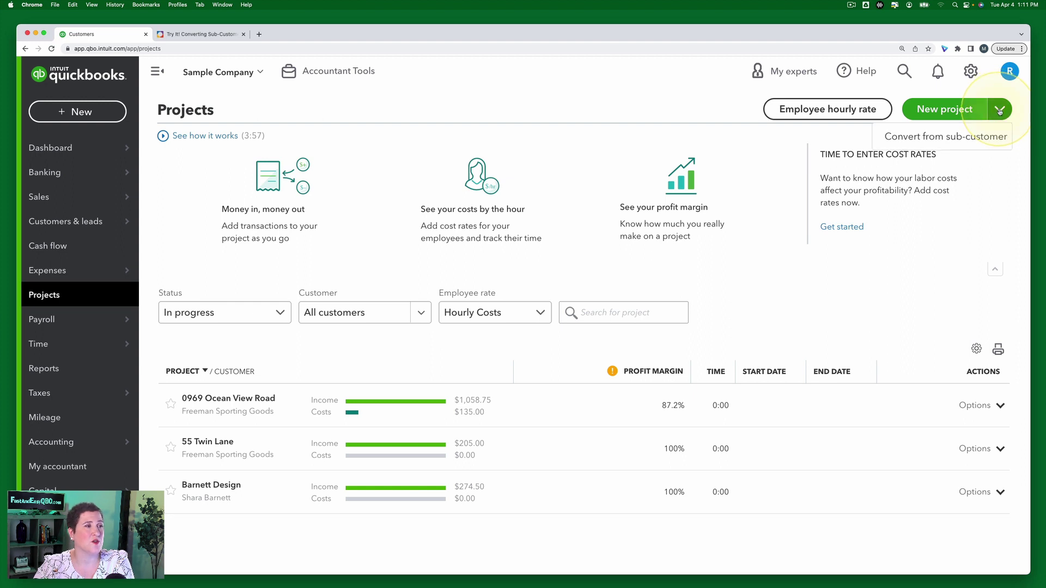